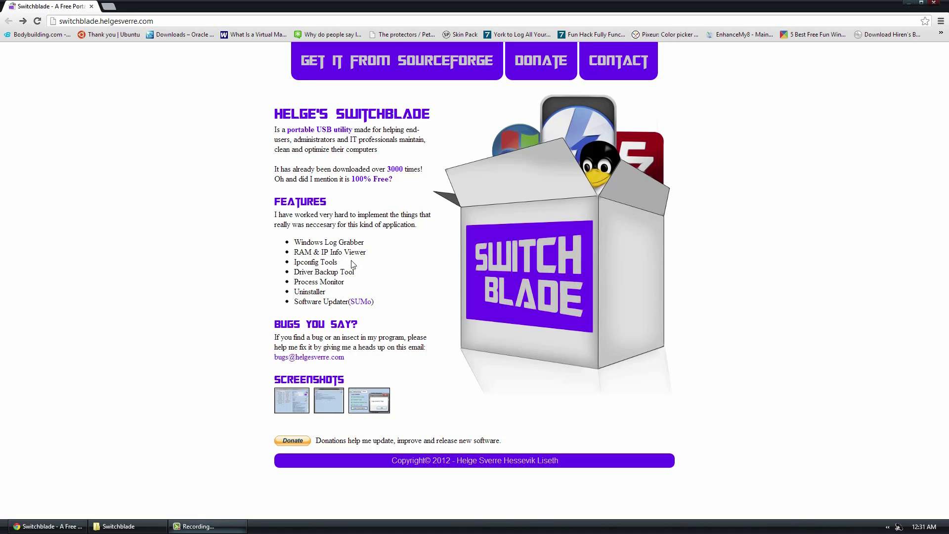
View the first Switchblade screenshot from the website in a separate tab and close that tab.
right_click(301, 403)
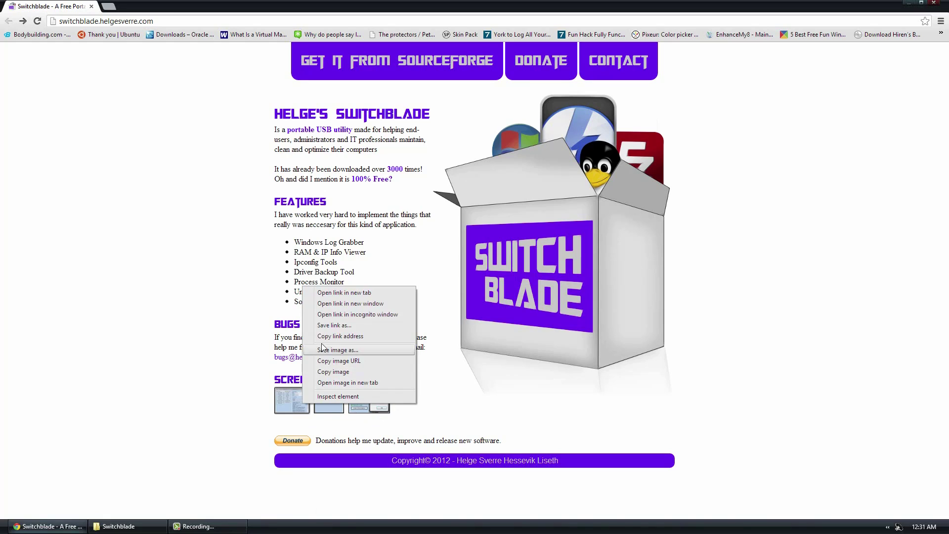
left_click(328, 297)
left_click(151, 8)
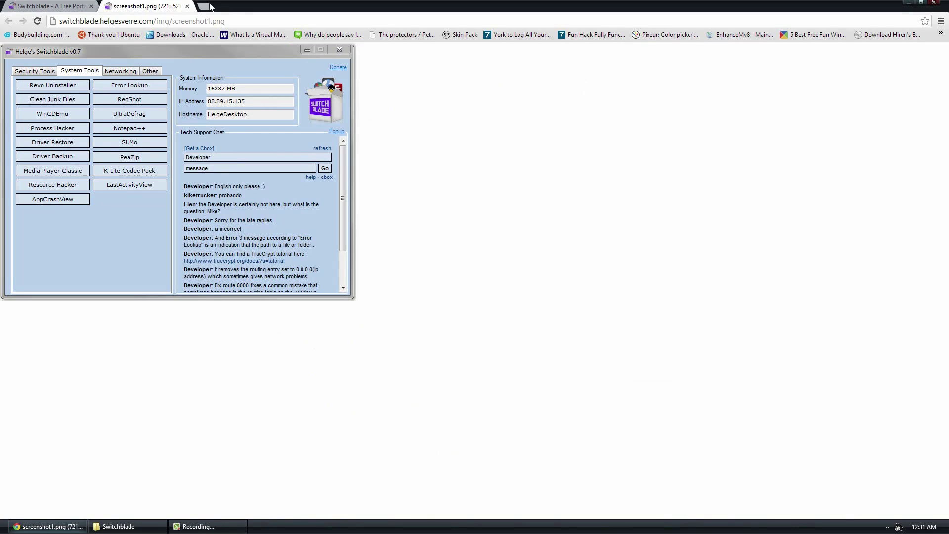
left_click(187, 7)
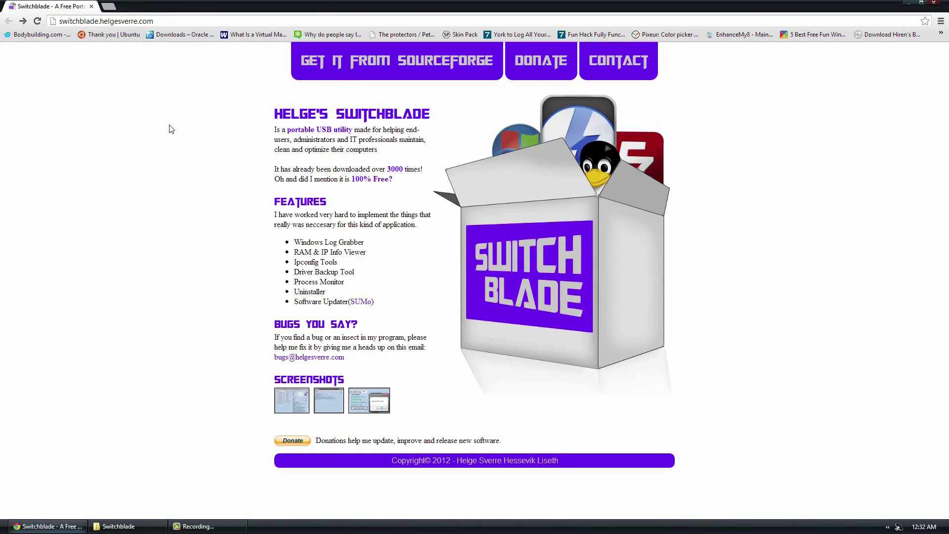
Open the project's SourceForge files page, and bring up the Switchblade downloads folder with the browser minimized.
left_click(374, 77)
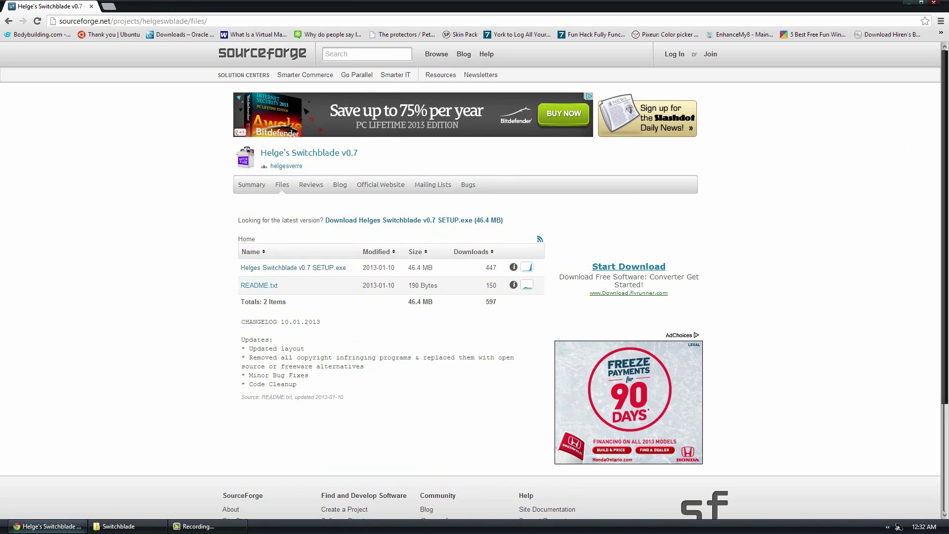
left_click(119, 526)
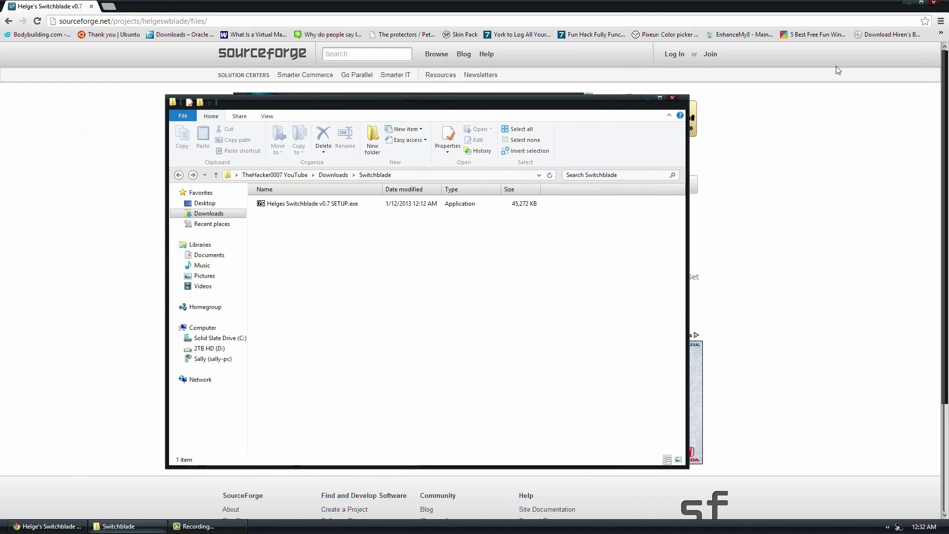
left_click(909, 2)
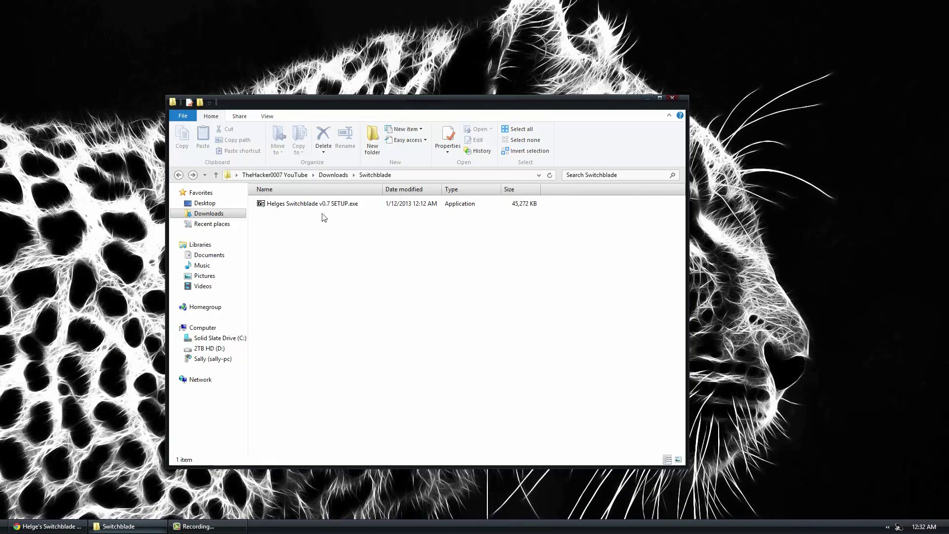
Extract the self-extracting archive Helges Switchblade v0.7 SETUP.exe into the Downloads\Switchblade folder.
double_click(323, 206)
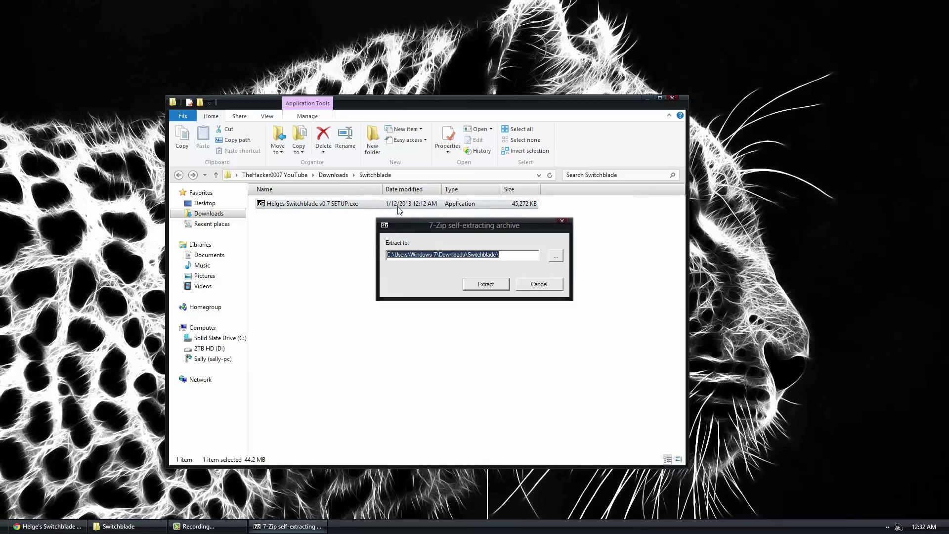
left_click(485, 285)
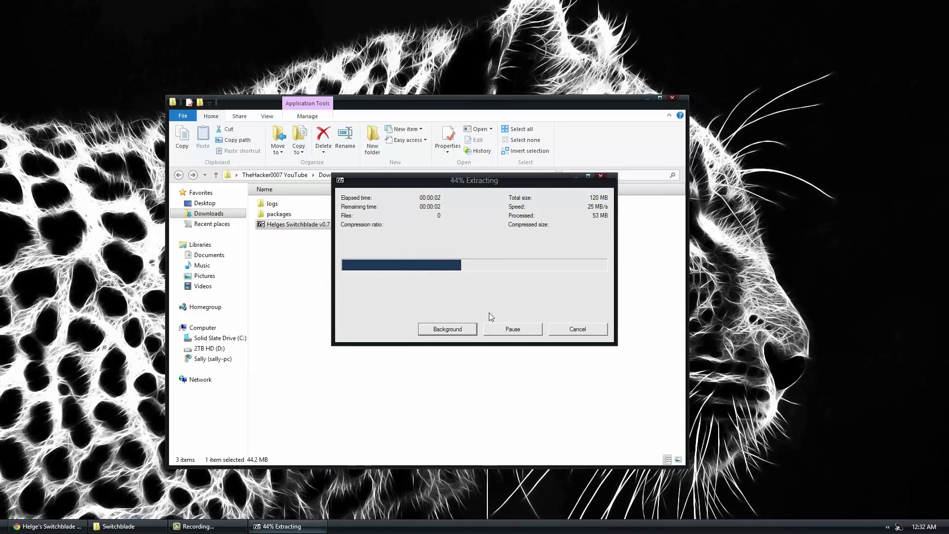
left_click(438, 117)
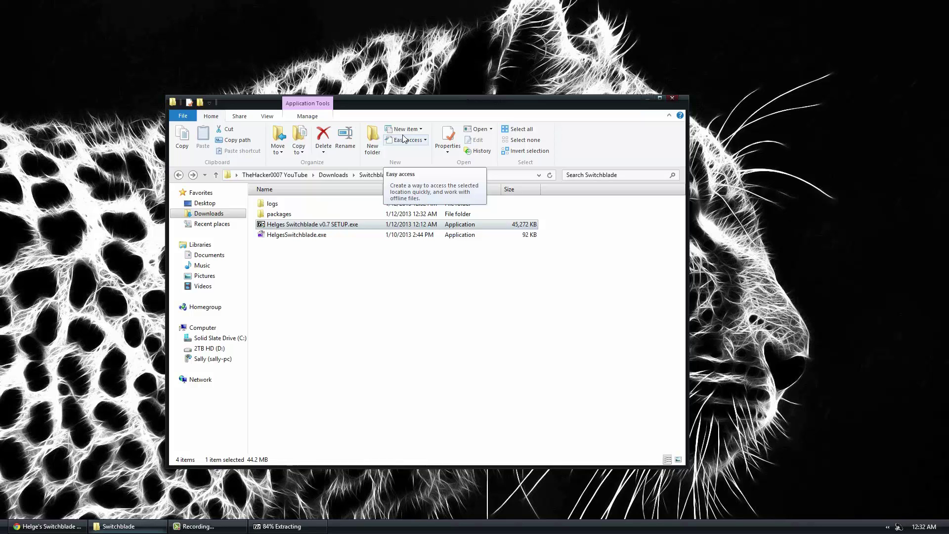
left_click(291, 524)
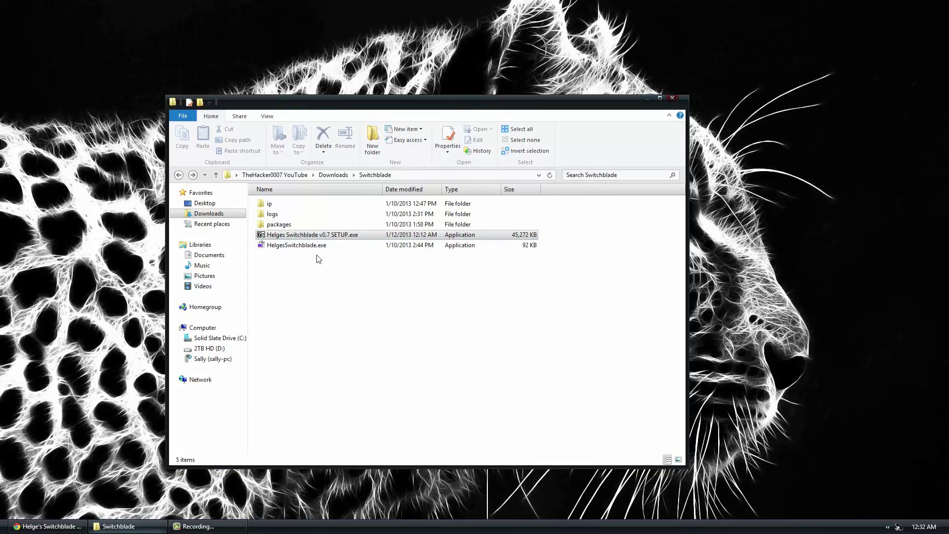
Launch HelgesSwitchblade.exe from the extracted files and minimize the folder window.
double_click(305, 247)
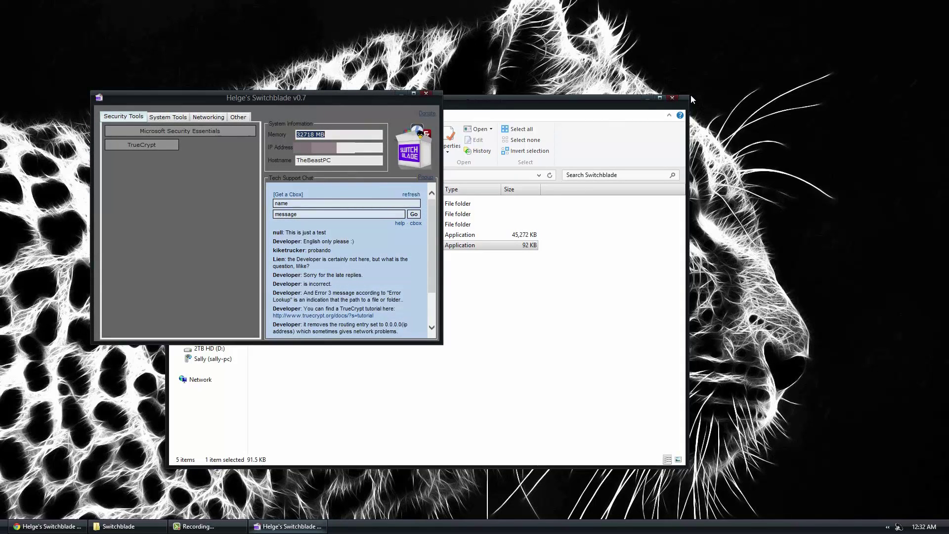
left_click(647, 98)
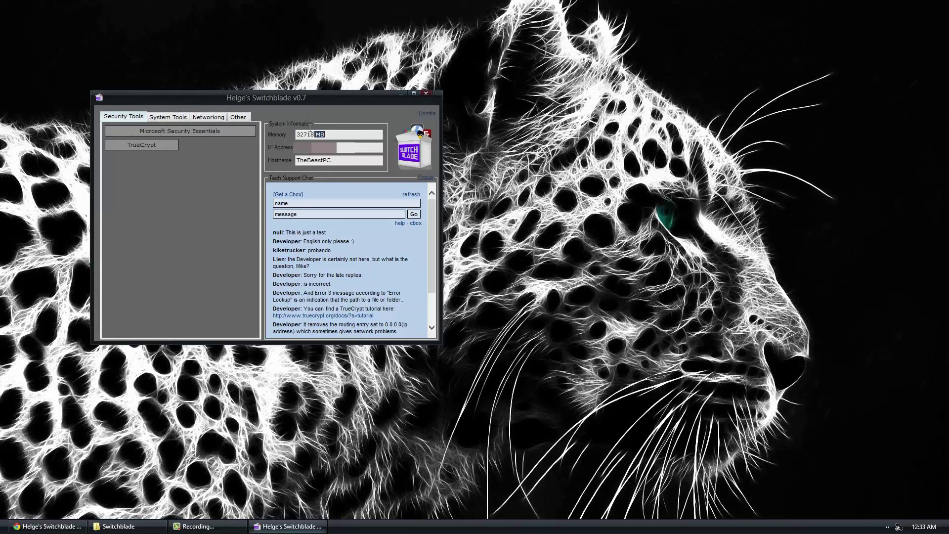
Examine the IP address and hostname in the system information, and view the tech support chat in its own window.
left_click_drag(341, 147, 290, 147)
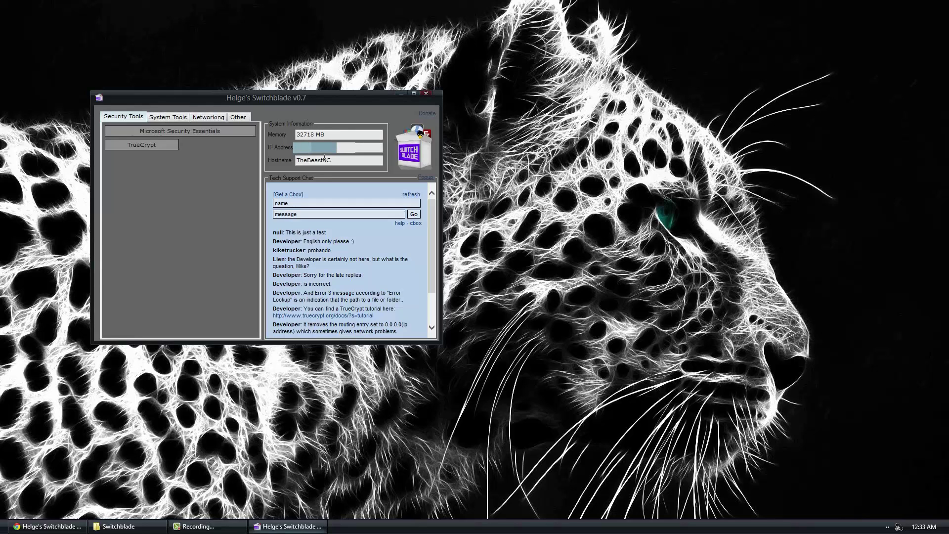
left_click_drag(347, 161, 281, 159)
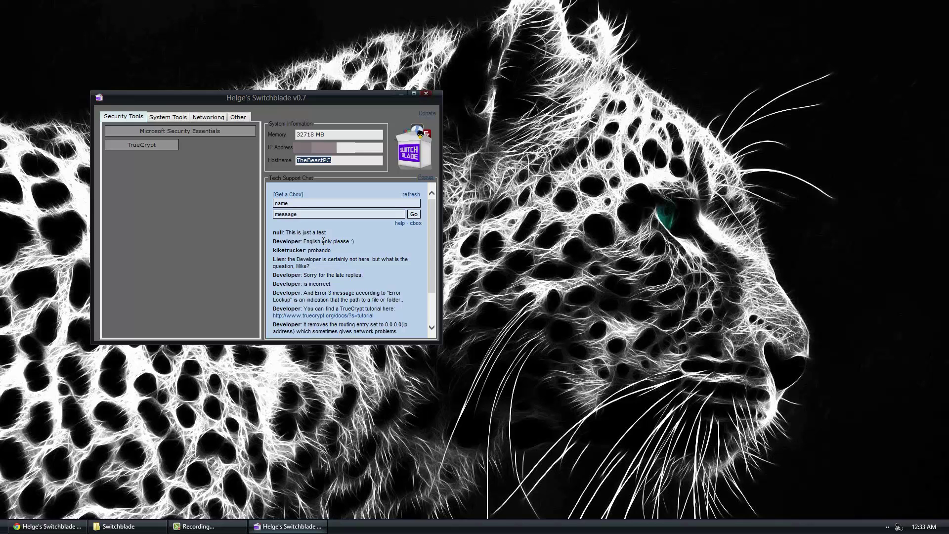
left_click(426, 179)
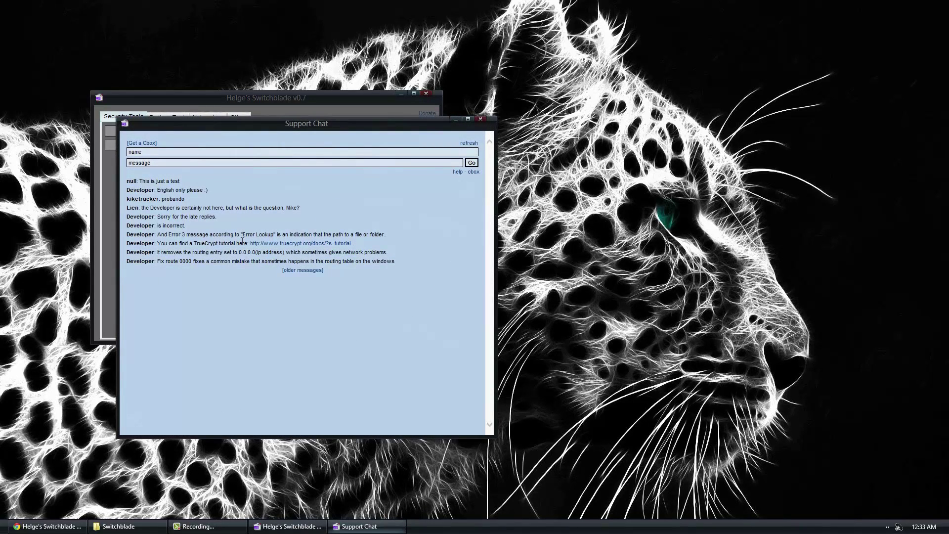
left_click(481, 120)
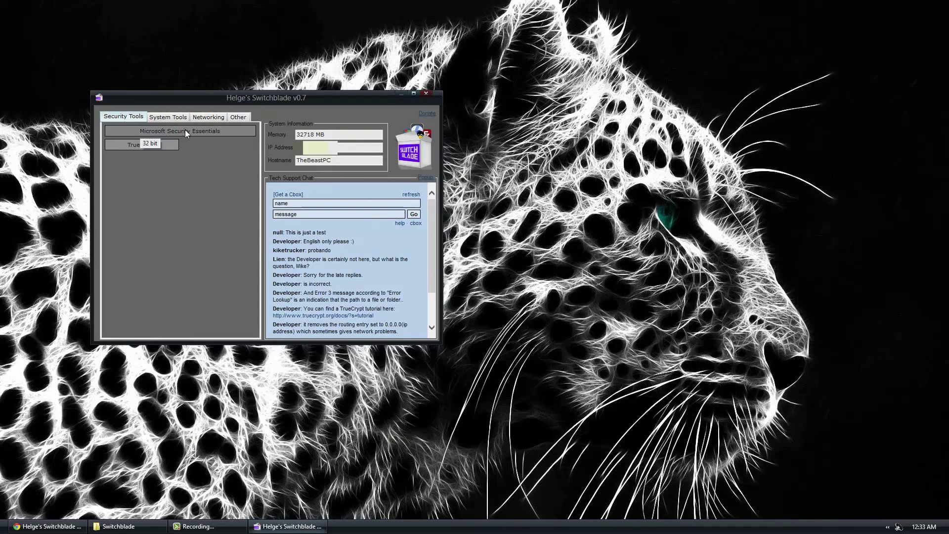
Open TrueCrypt from the security tools to view its main window, and close it.
left_click(144, 146)
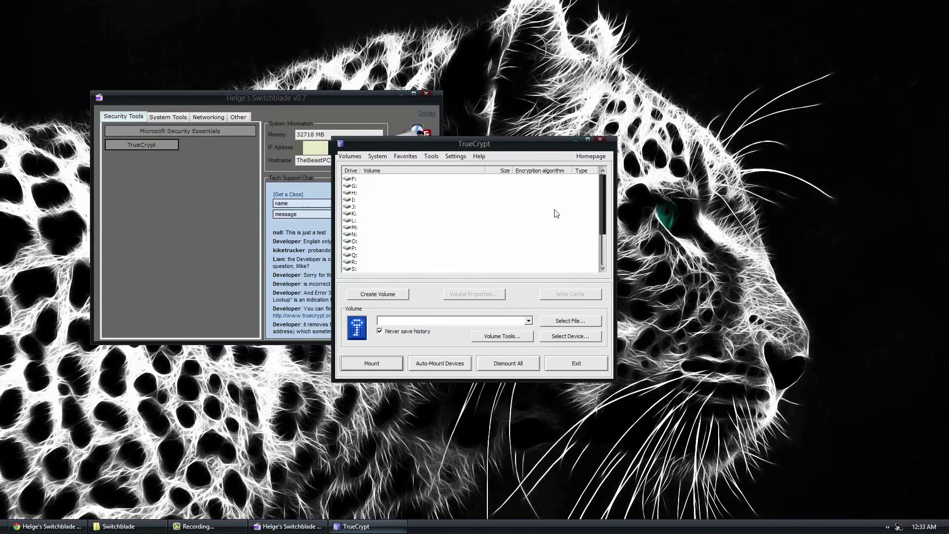
left_click(599, 141)
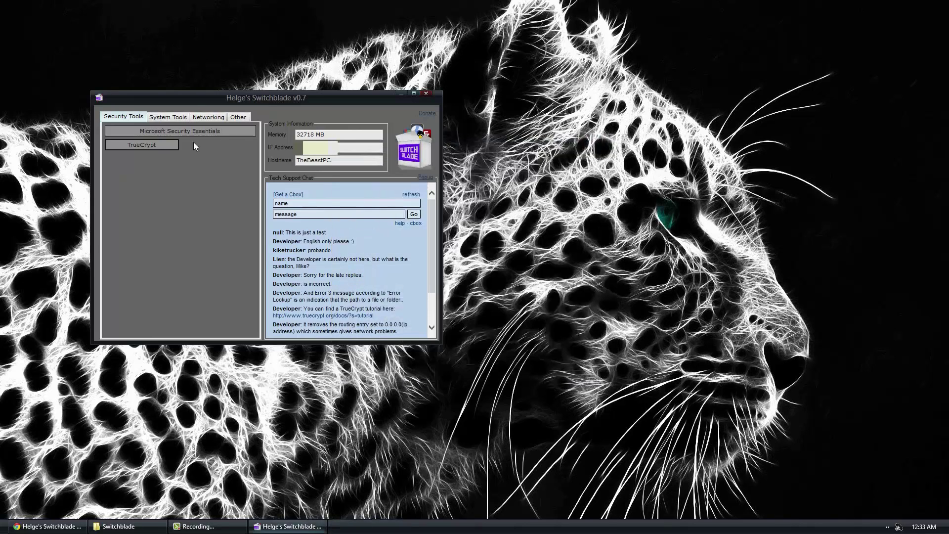
Try out Notepad++ from the system tools with the text "hhahah", and close it without saving.
left_click(171, 116)
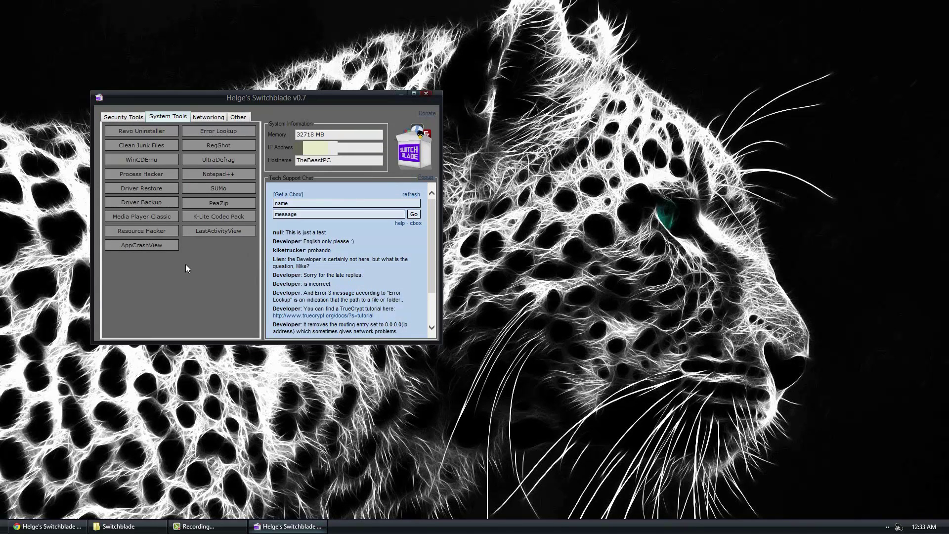
left_click(213, 172)
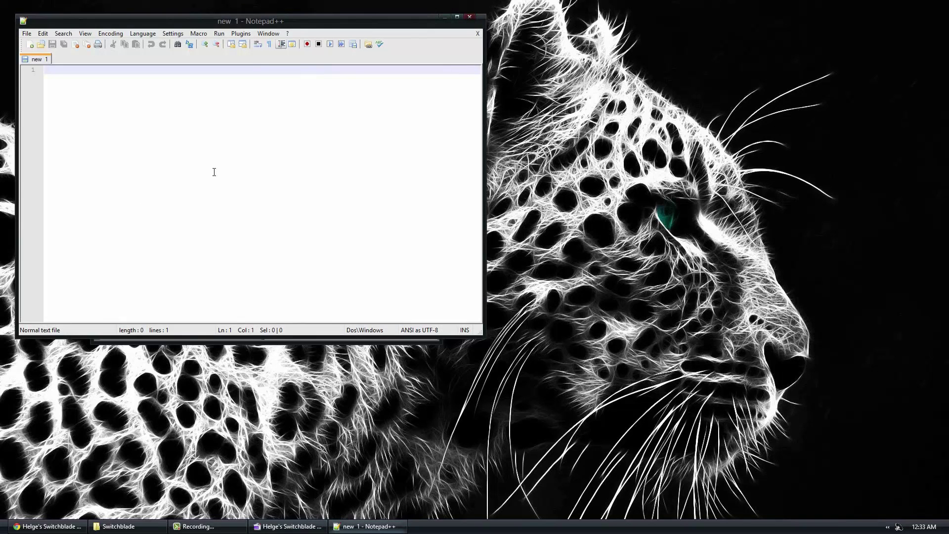
type("hhahah")
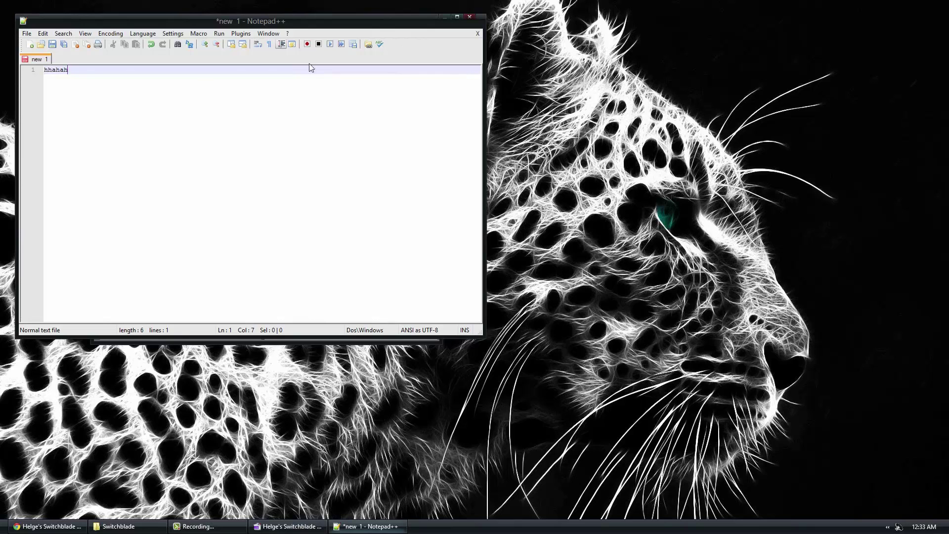
left_click(470, 16)
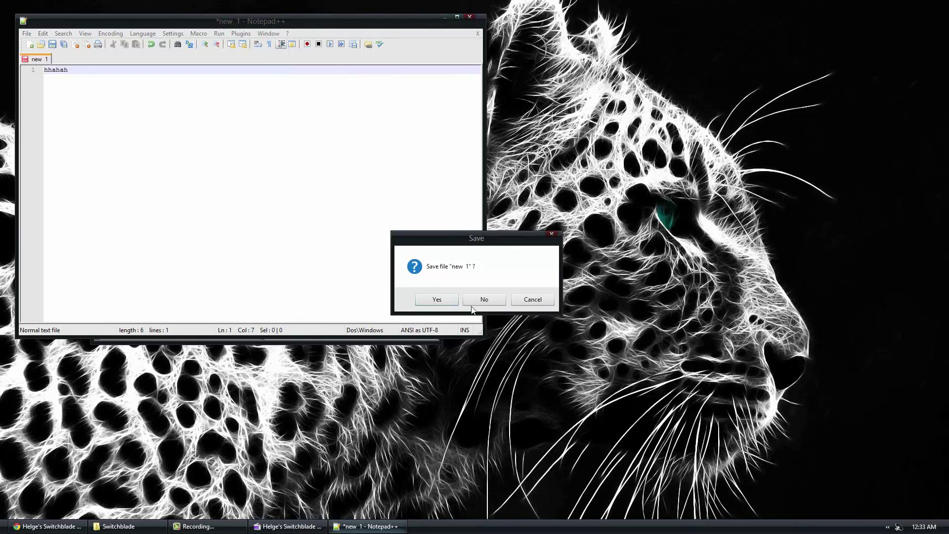
left_click(475, 298)
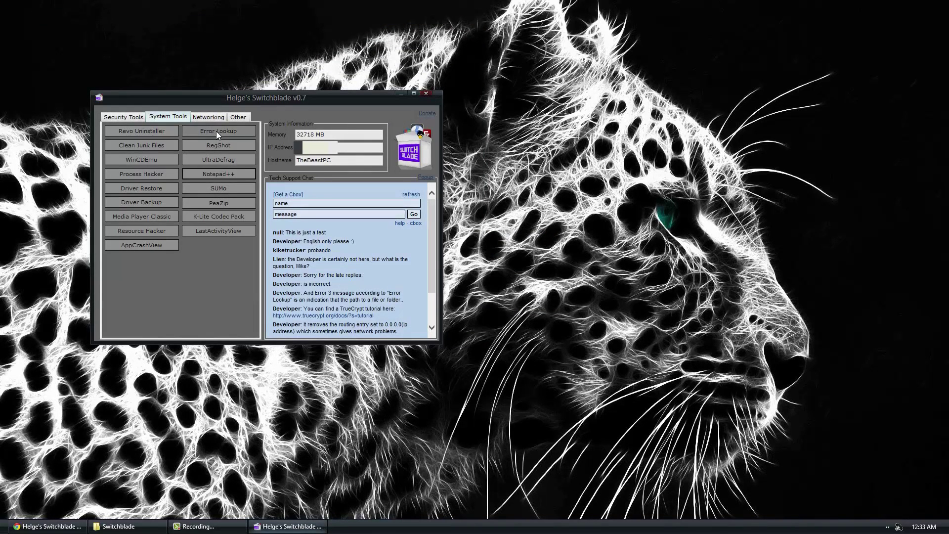
Open the Error Lookup tool, read its about information while declining to donate, and close the tool.
left_click(215, 132)
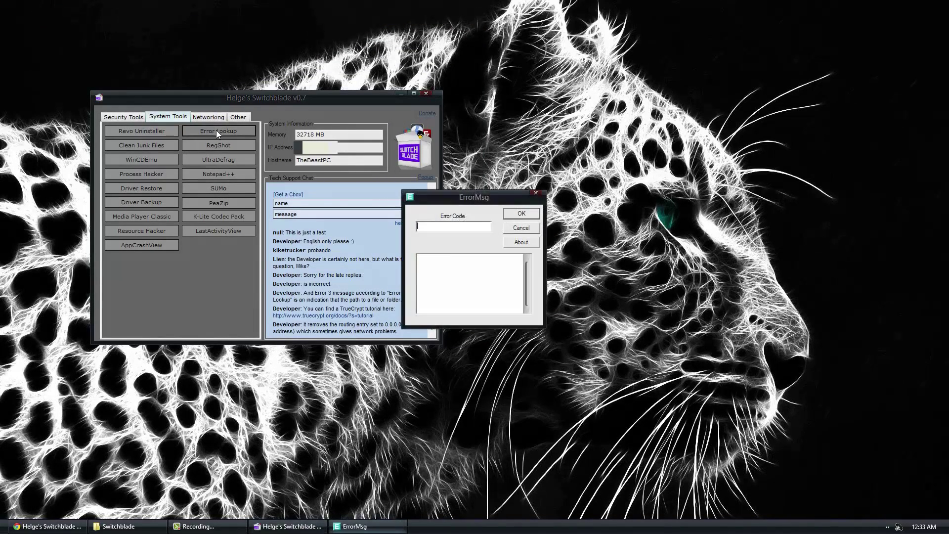
left_click(514, 246)
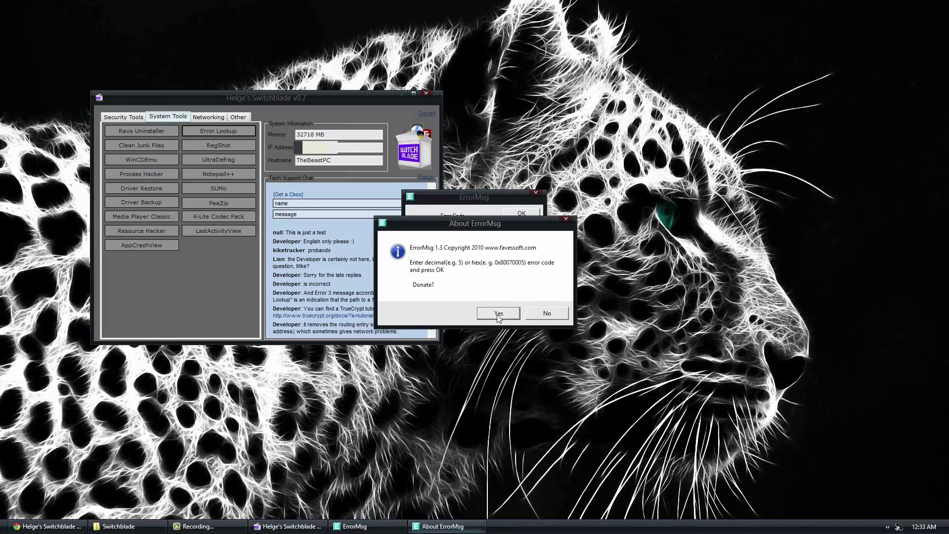
left_click(542, 313)
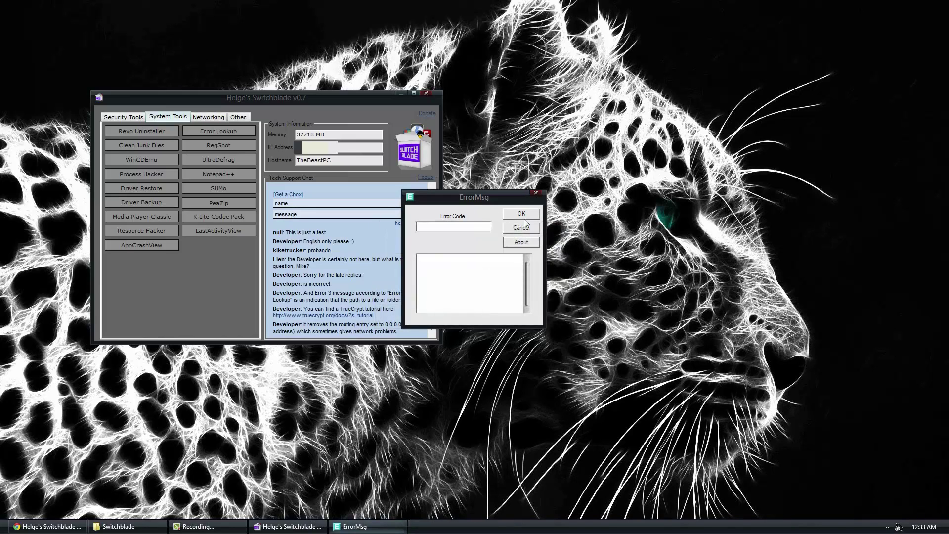
left_click(537, 194)
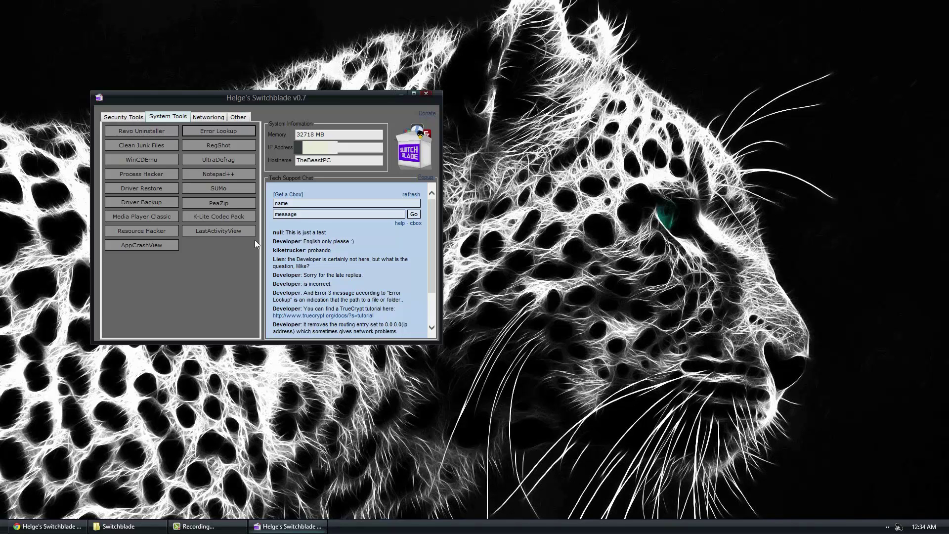
View the computer's recent activity log in LastActivityView and close it.
left_click(239, 230)
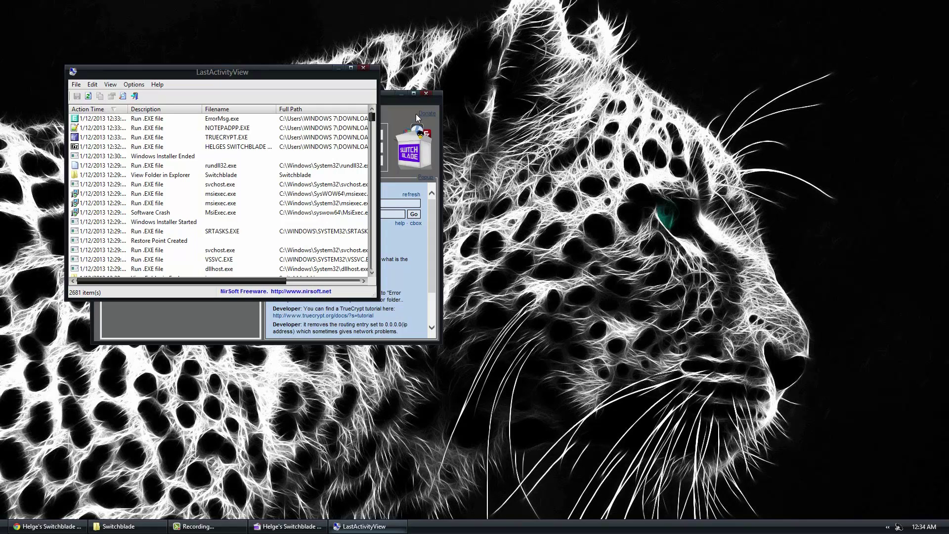
left_click(362, 68)
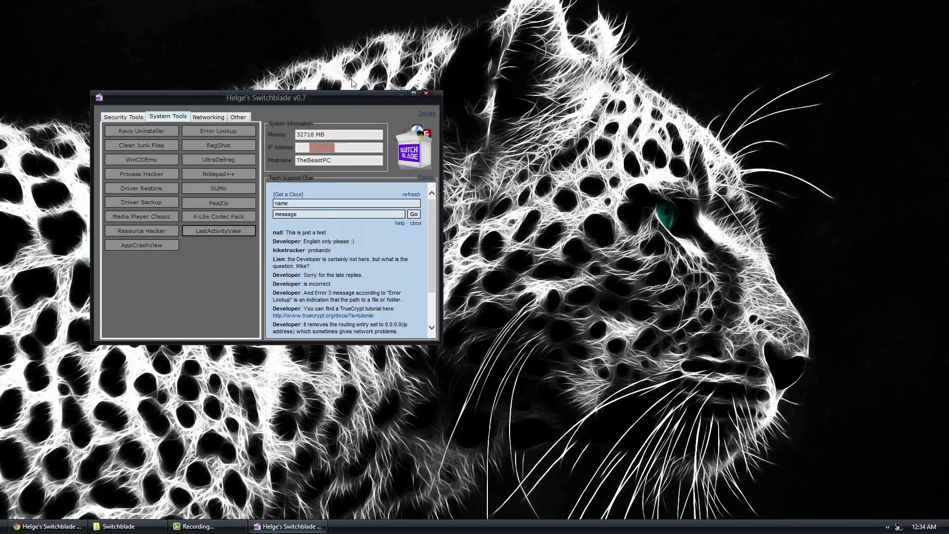
Examine the running processes in Process Hacker and the actions available for ProcessHacker.exe, and close the tool.
left_click(158, 176)
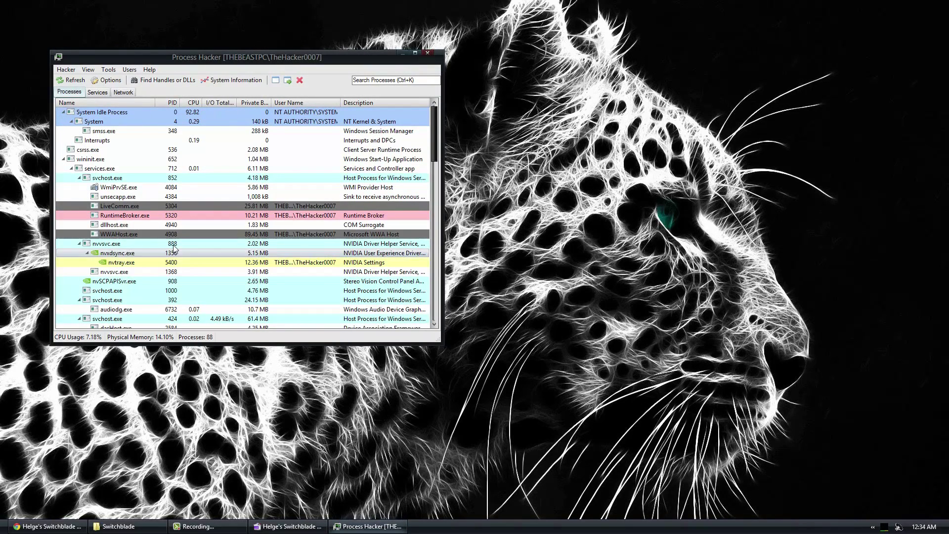
left_click_drag(438, 130, 404, 283)
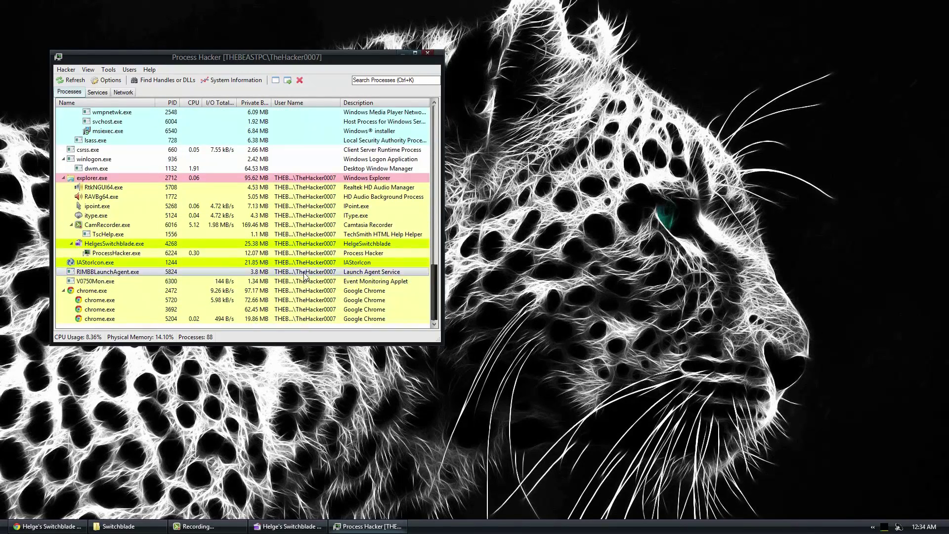
right_click(110, 254)
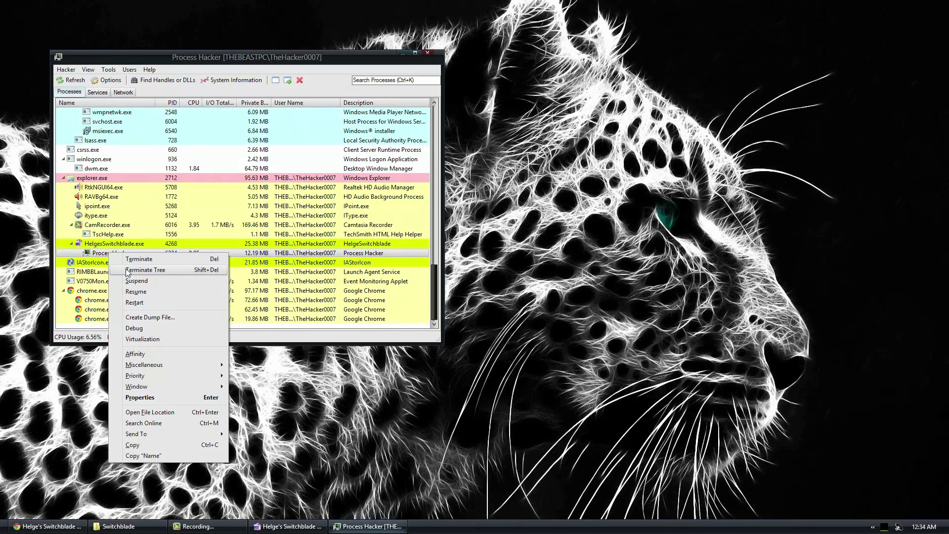
left_click(171, 88)
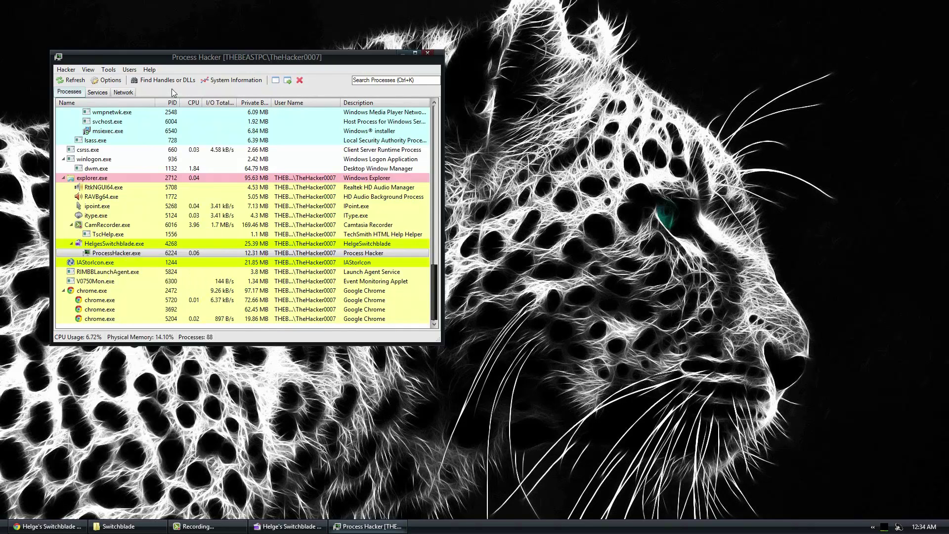
left_click_drag(436, 282, 441, 124)
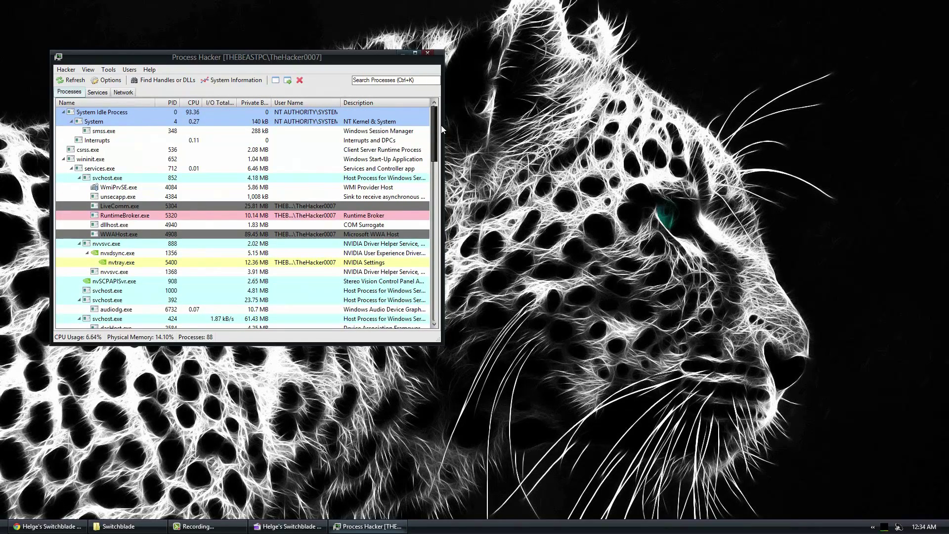
left_click(427, 53)
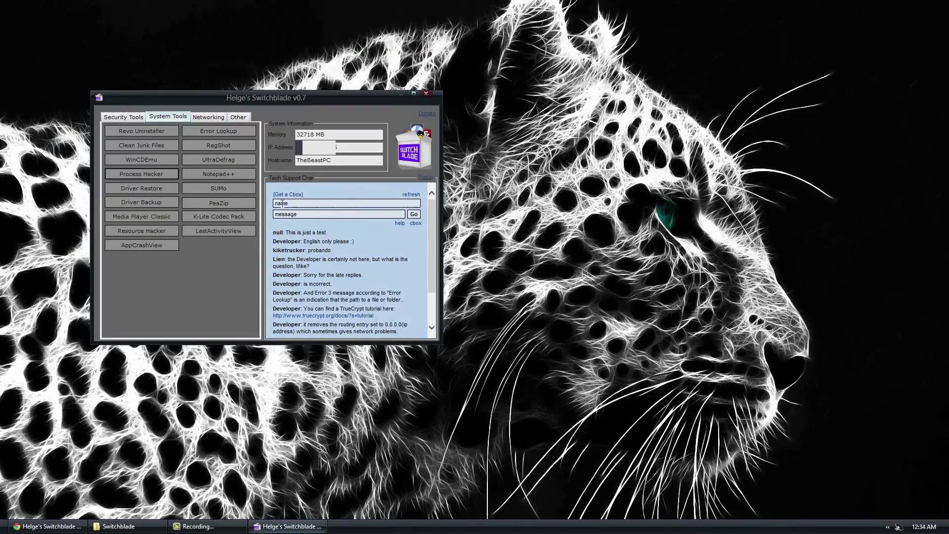
Open Media Player Classic from the system tools, check its file commands, and close the player.
left_click(152, 217)
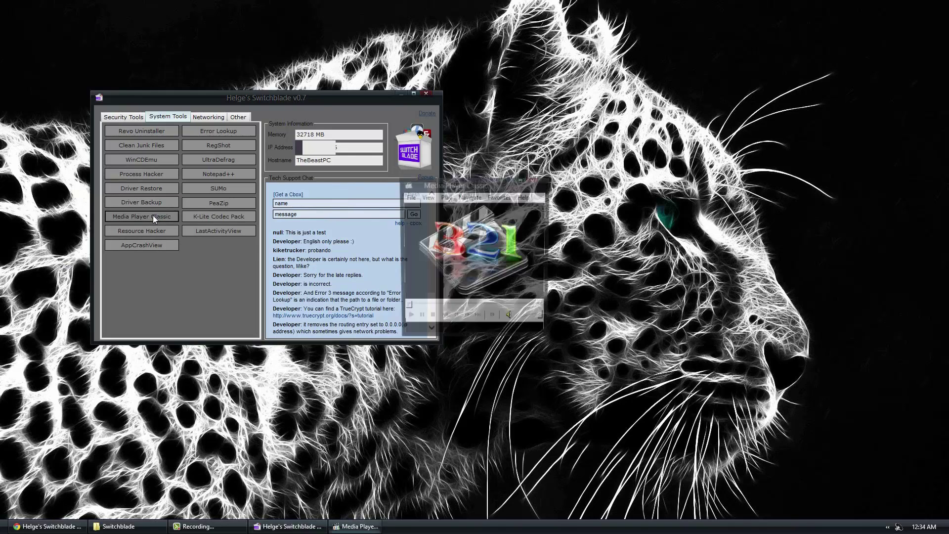
left_click(410, 197)
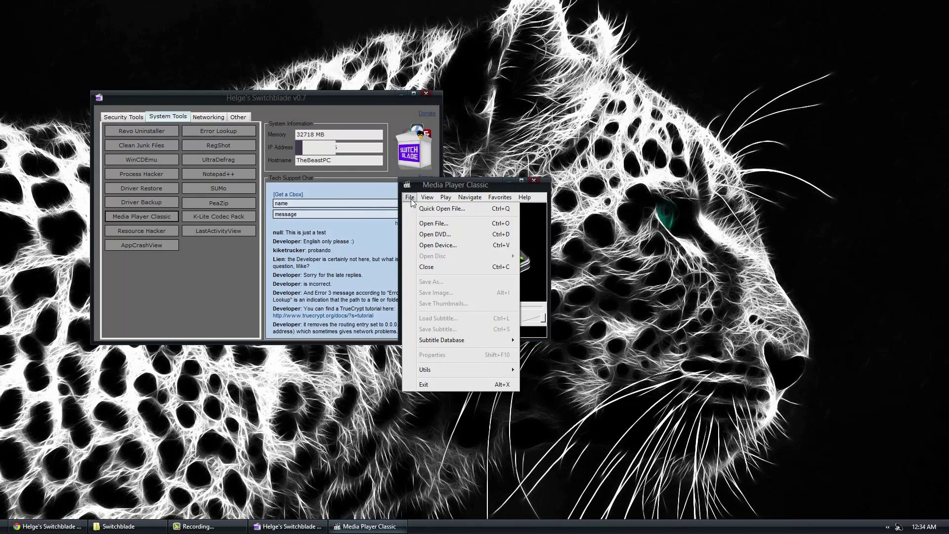
left_click(528, 188)
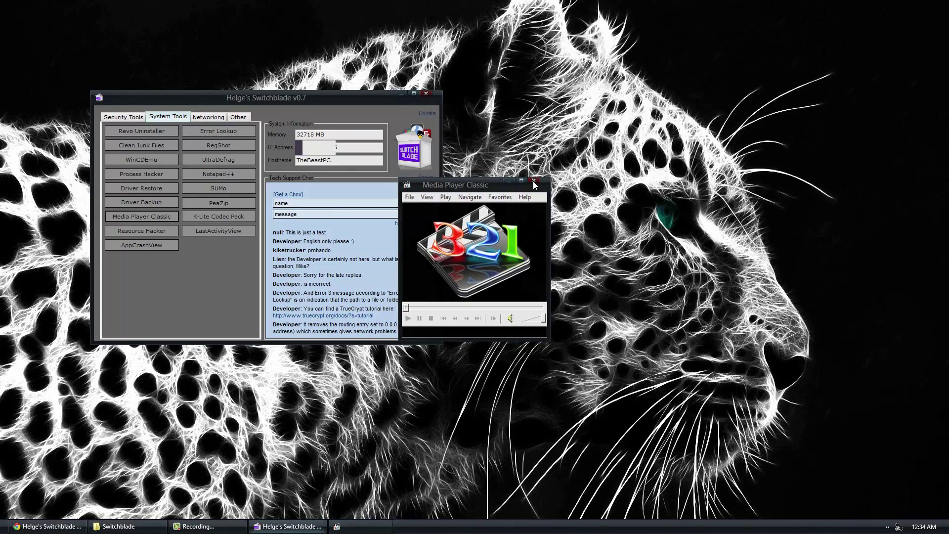
left_click(534, 181)
Look through the recorded application crashes in AppCrashView and close the tool.
left_click(158, 247)
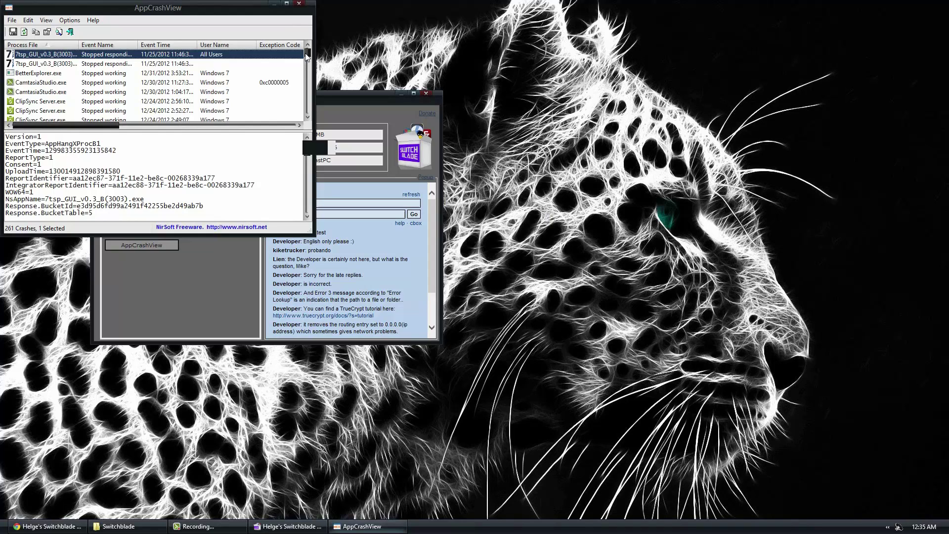
left_click_drag(307, 53, 298, 31)
left_click(299, 4)
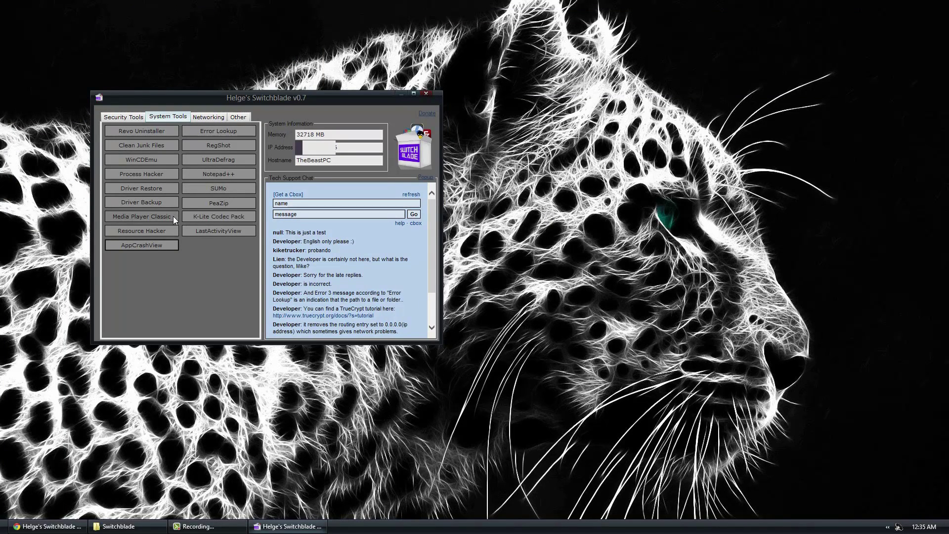
Launch Resource Hacker and load Adobe Tool.exe from the user folder.
left_click(161, 231)
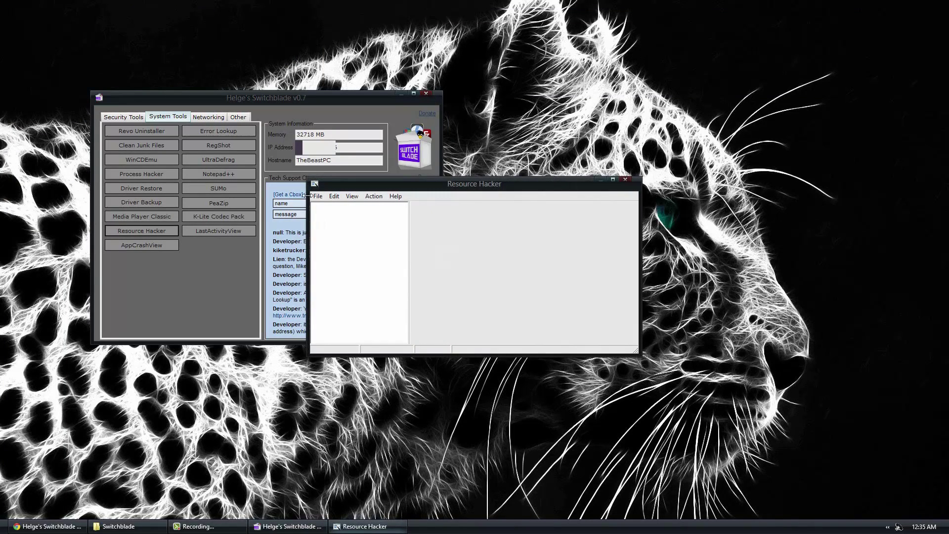
left_click(318, 196)
left_click(327, 208)
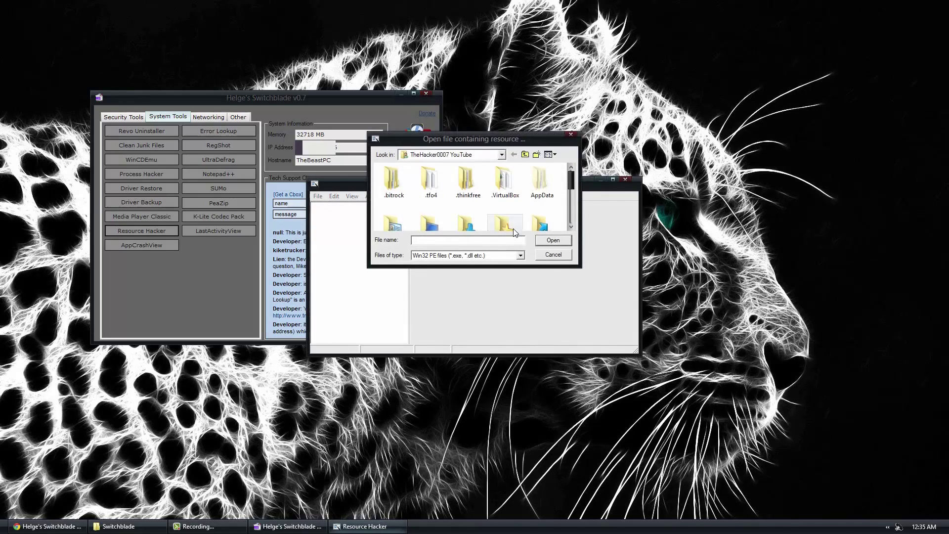
left_click_drag(574, 187, 566, 223)
left_click(519, 225)
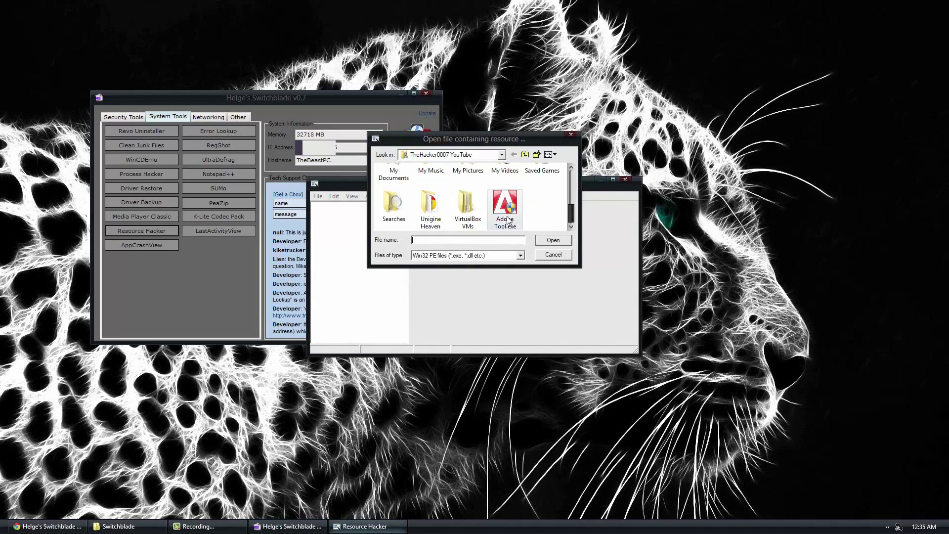
left_click(550, 239)
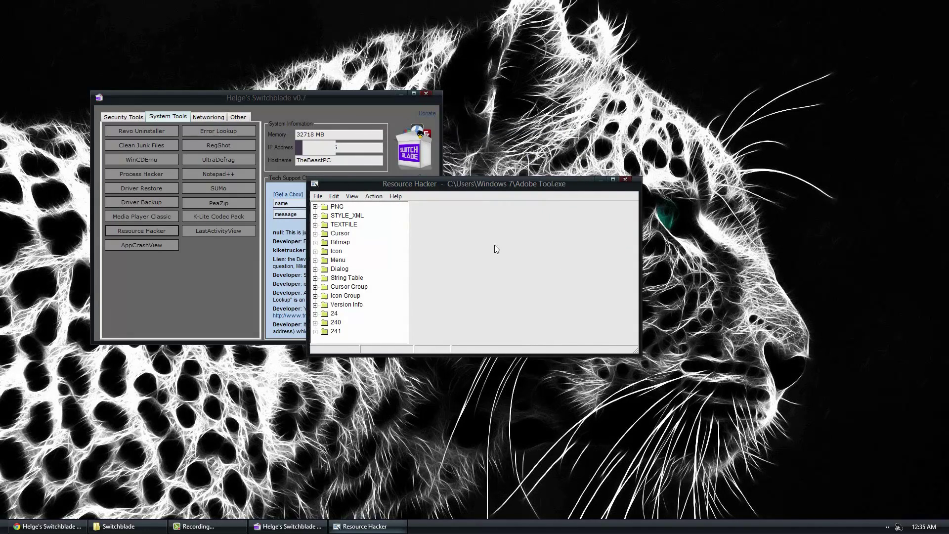
View the icon resource 1033 under icon 5 of Adobe Tool.exe, and close Resource Hacker.
left_click(315, 251)
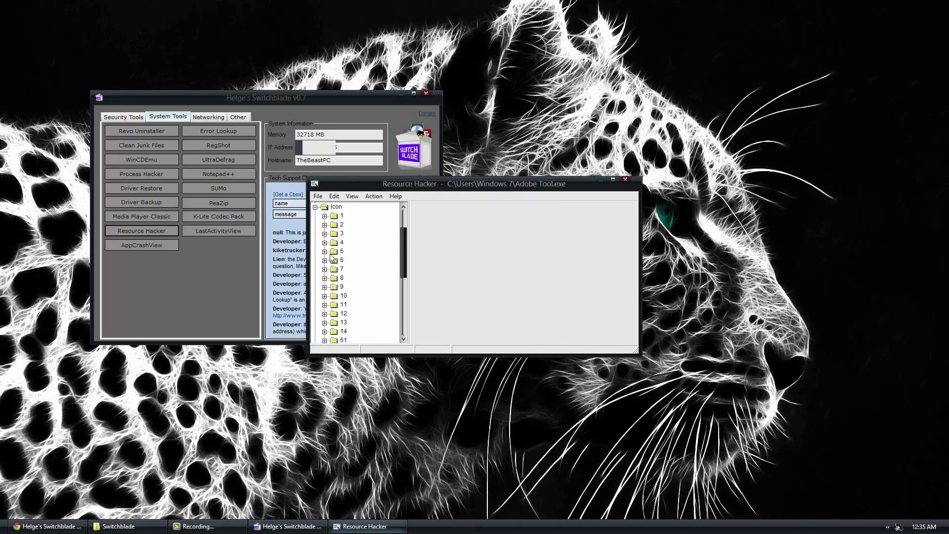
left_click(325, 252)
left_click(354, 261)
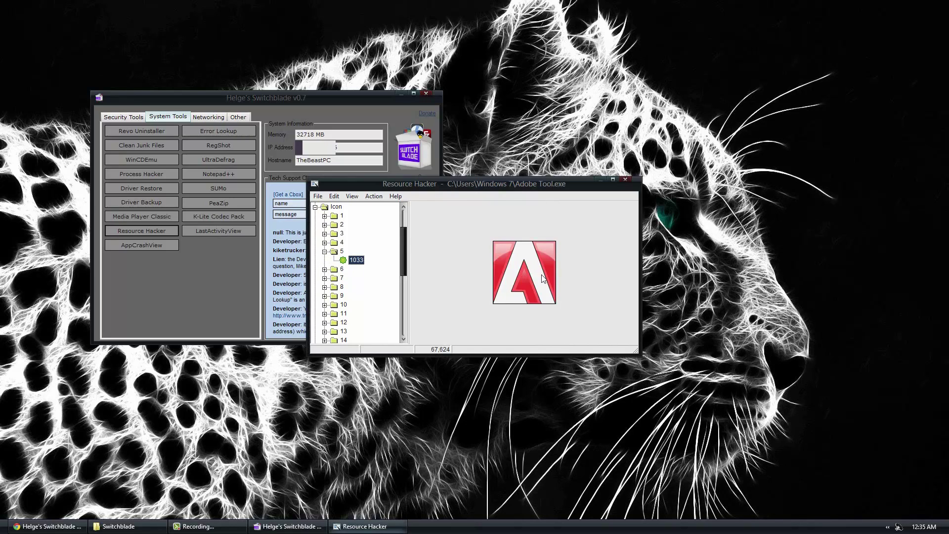
left_click(626, 180)
Analyze the C: drive's fragmentation in UltraDefrag and close the tool.
left_click(221, 161)
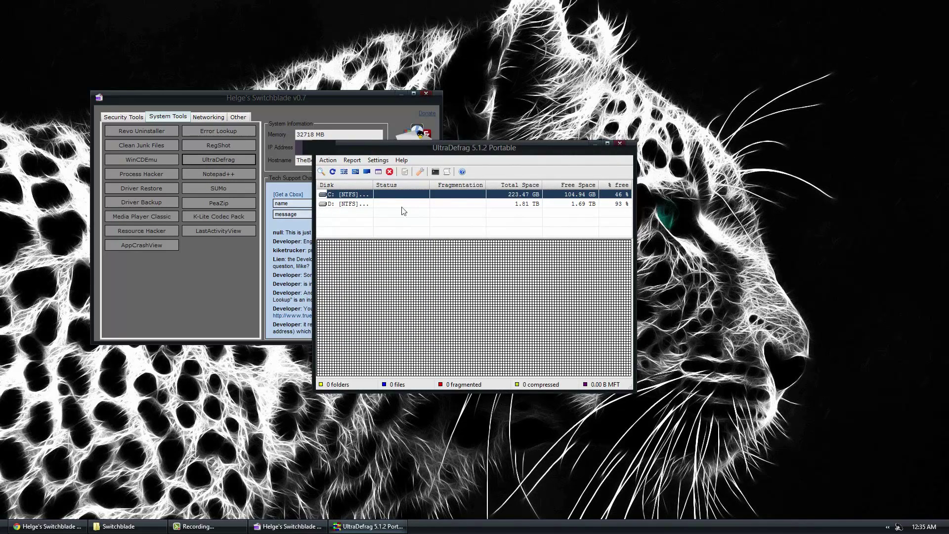
left_click(328, 160)
left_click(341, 171)
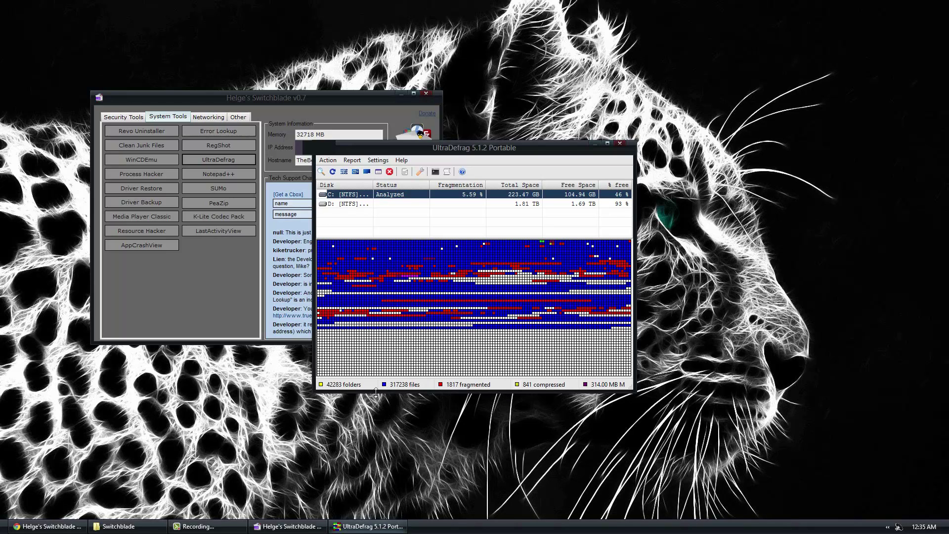
left_click(621, 144)
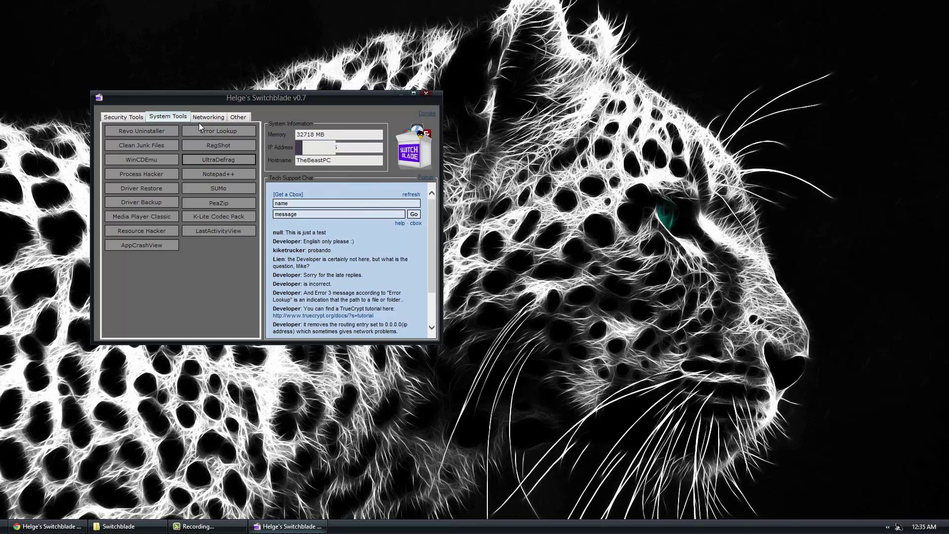
Open the K-Lite Codec Pack installer to see its welcome page, and exit the setup without installing.
left_click(228, 218)
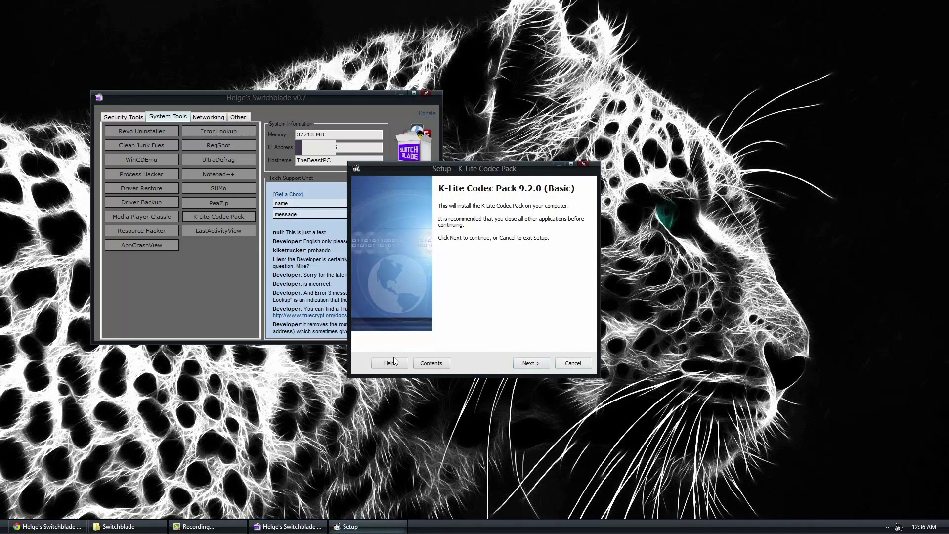
left_click(583, 162)
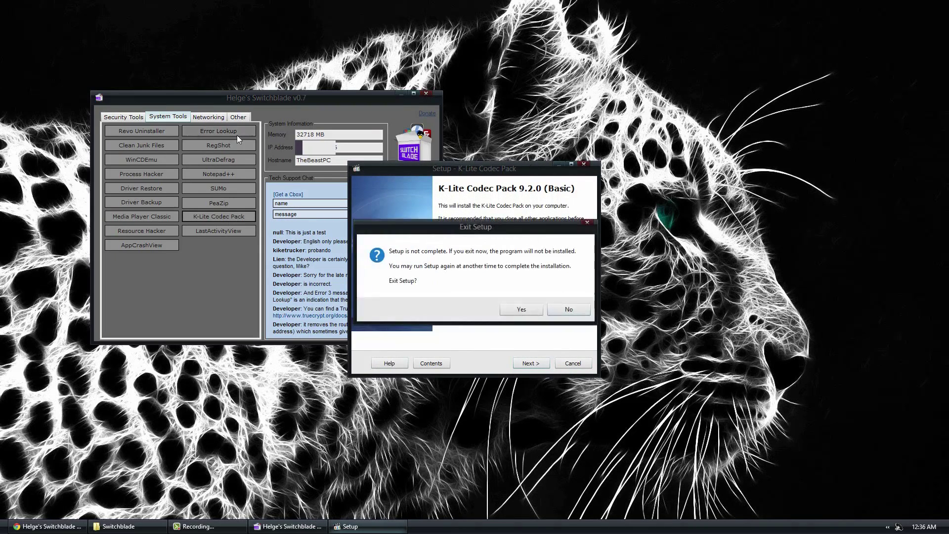
left_click(520, 312)
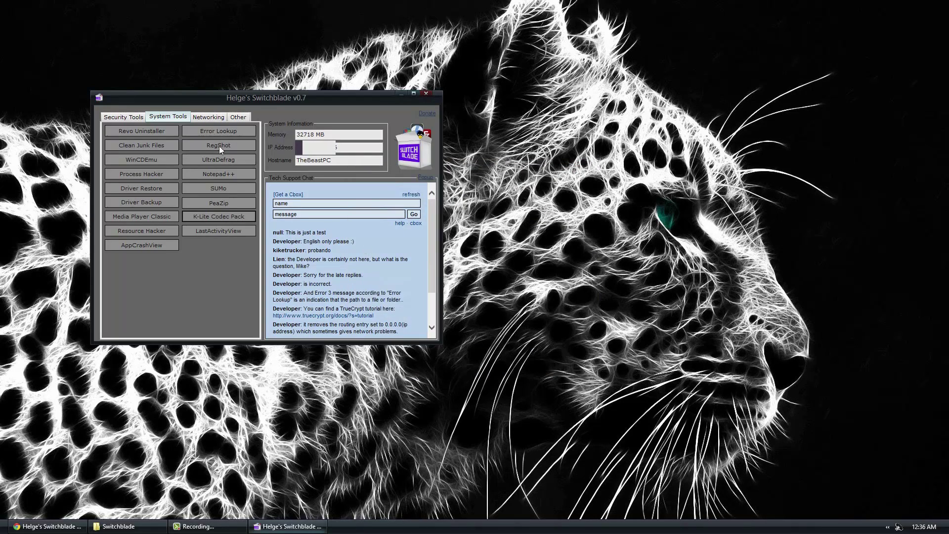
Launch the bundled web browser from the networking tools, maximize it, and open the YouTube bookmark.
left_click(208, 117)
left_click(163, 204)
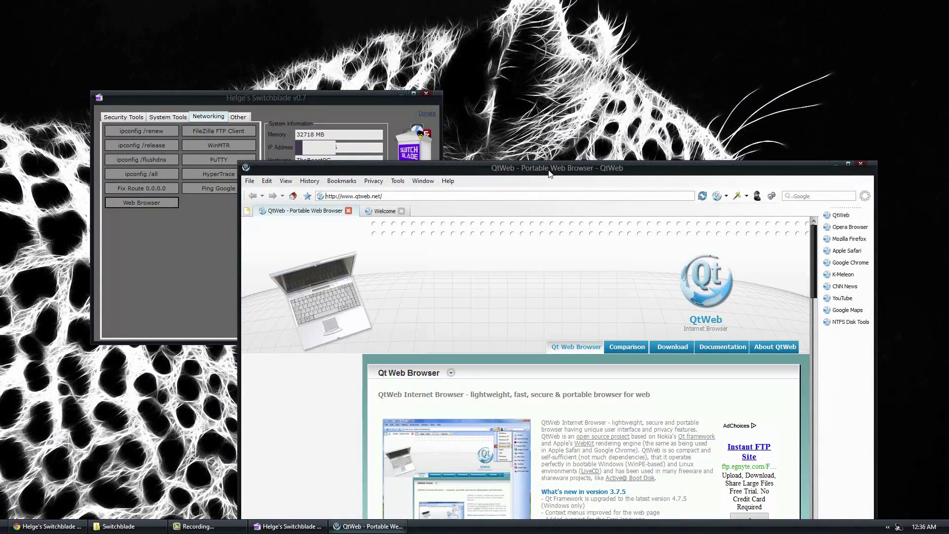
left_click_drag(556, 169, 428, 1)
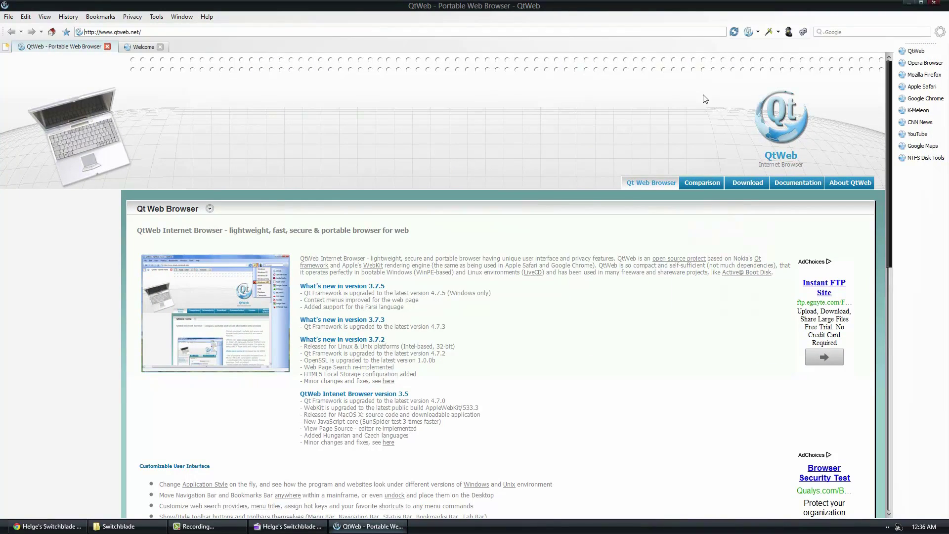
left_click(917, 134)
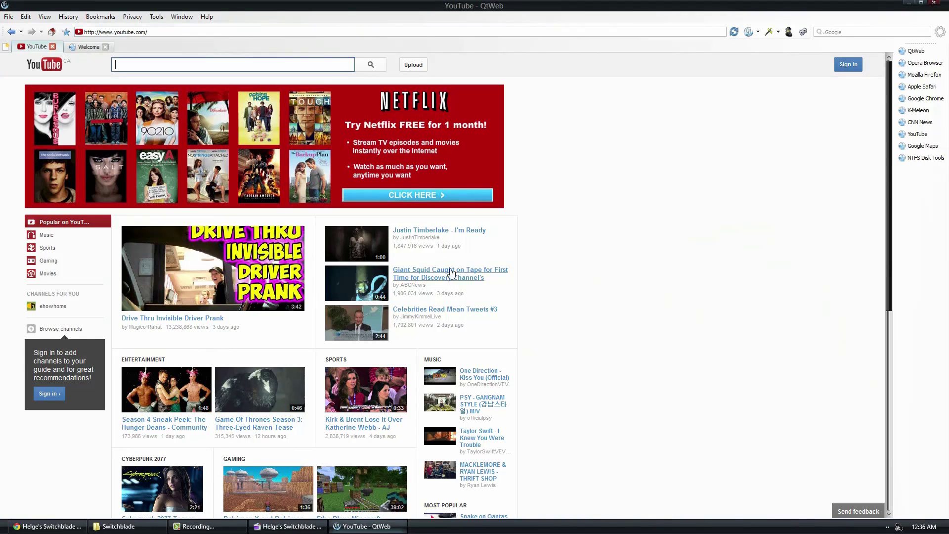
mouse_move(885, 103)
left_mouse_down()
mouse_move(883, 161)
mouse_move(885, 104)
left_mouse_up()
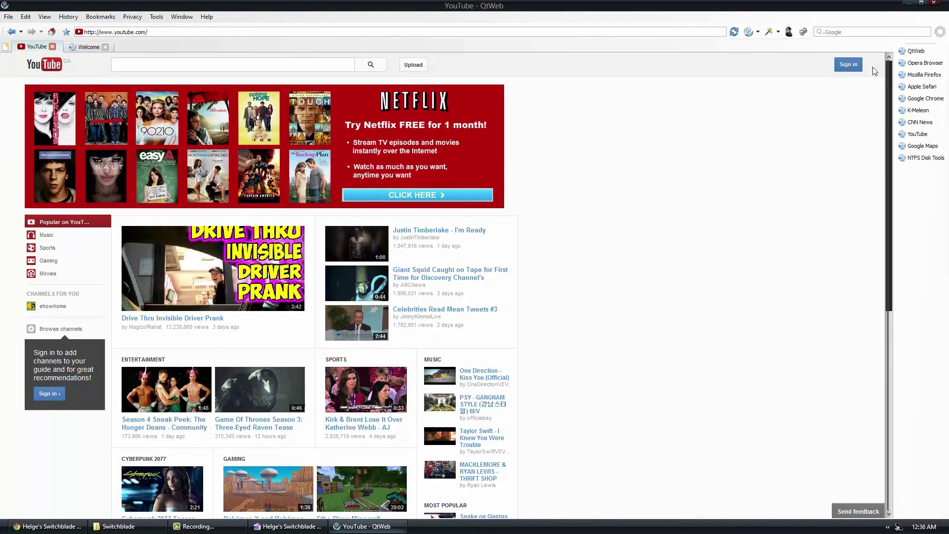
Turn on private browsing without showing its information message again, and close QtWeb without saving the tabs.
left_click(789, 33)
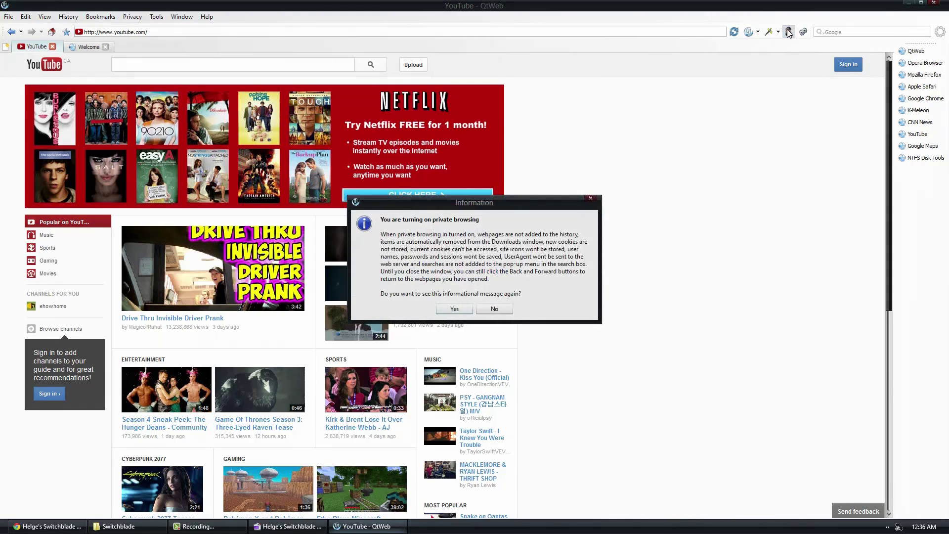
left_click(506, 311)
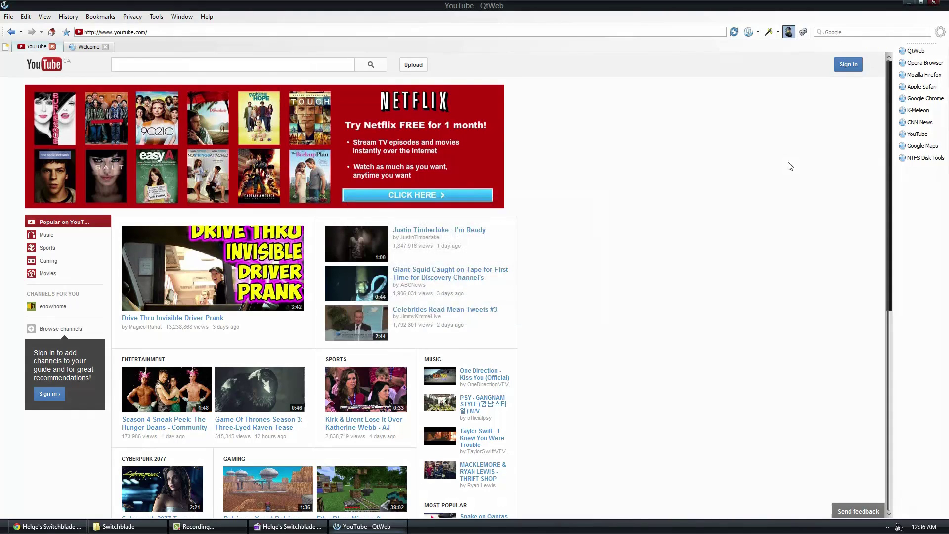
left_click(933, 4)
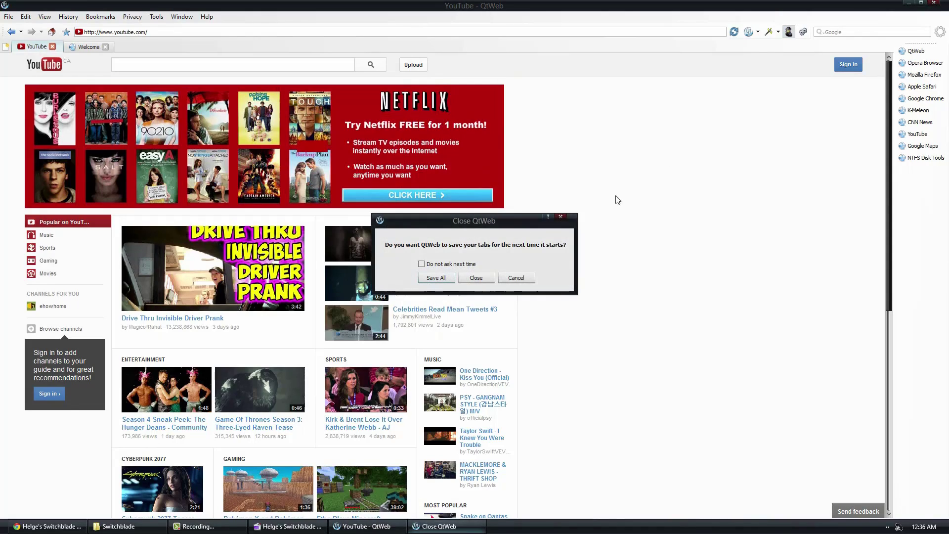
left_click(476, 278)
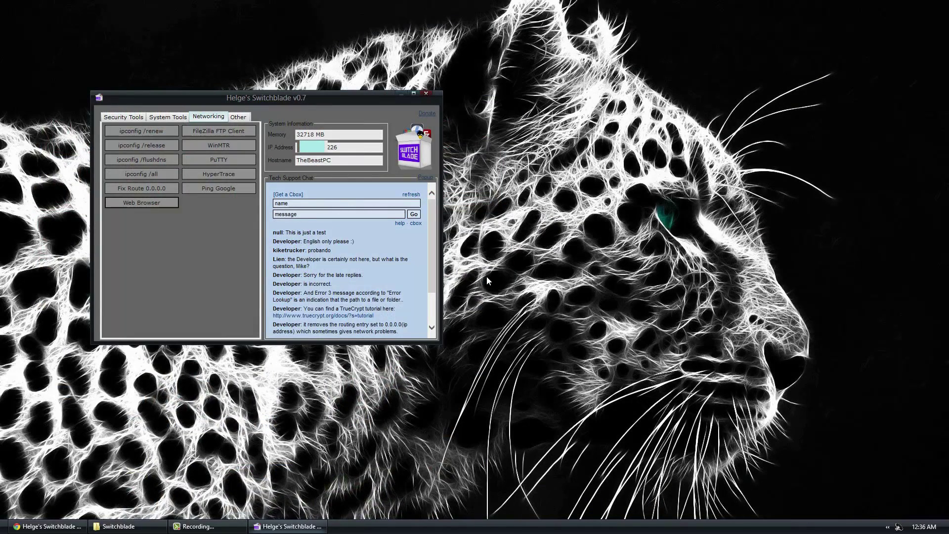
Run the Ping Google test from the networking tools and close the command window.
left_click(221, 192)
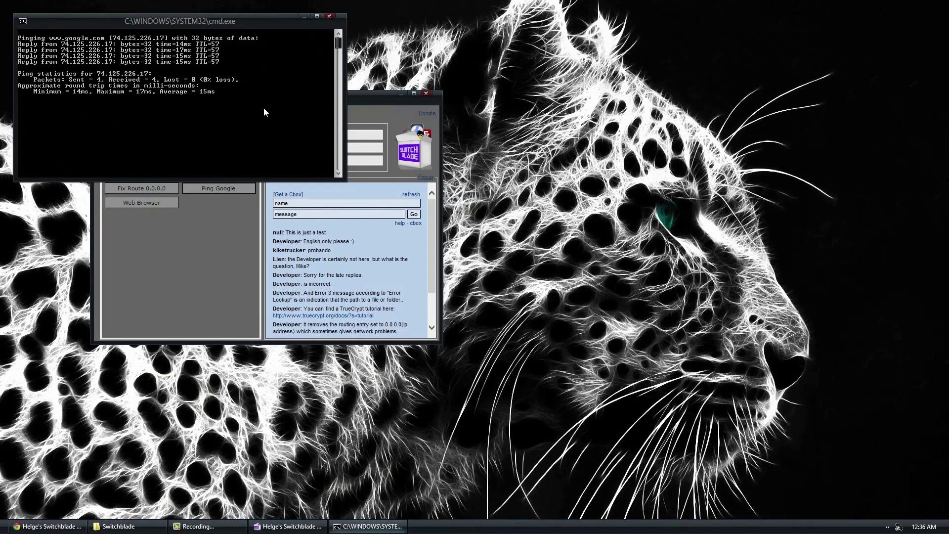
left_click(329, 18)
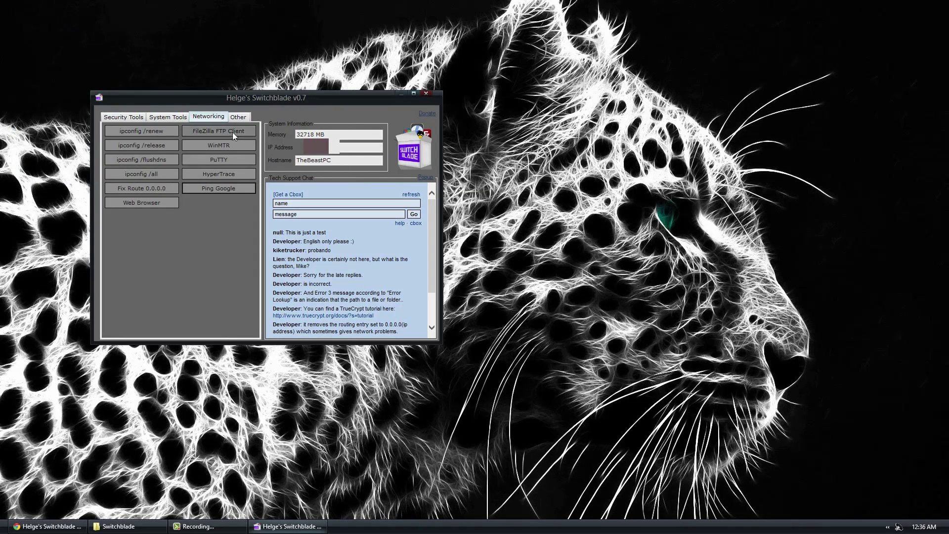
Grab the application, system, Windows Update and security logs with Log Grabber, and dismiss the completion message.
left_click(238, 117)
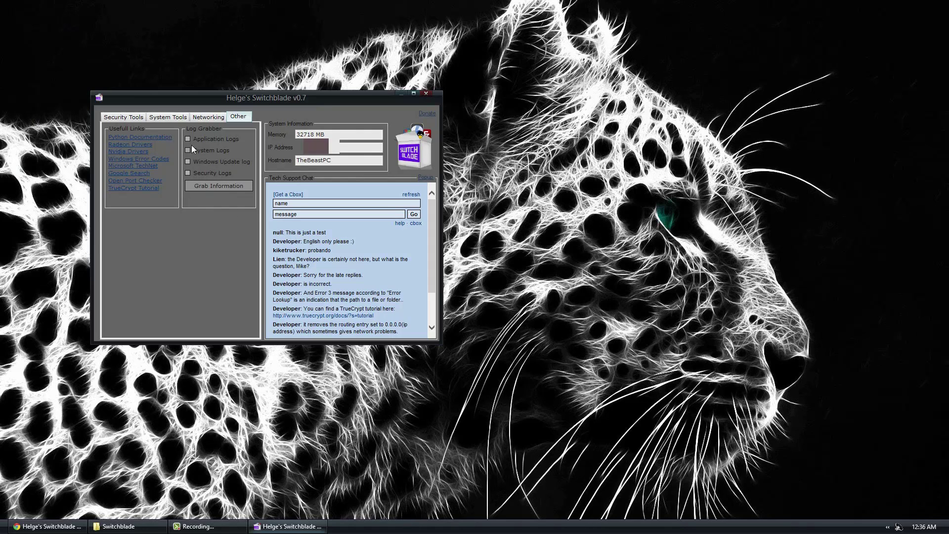
left_click(187, 172)
left_click(206, 186)
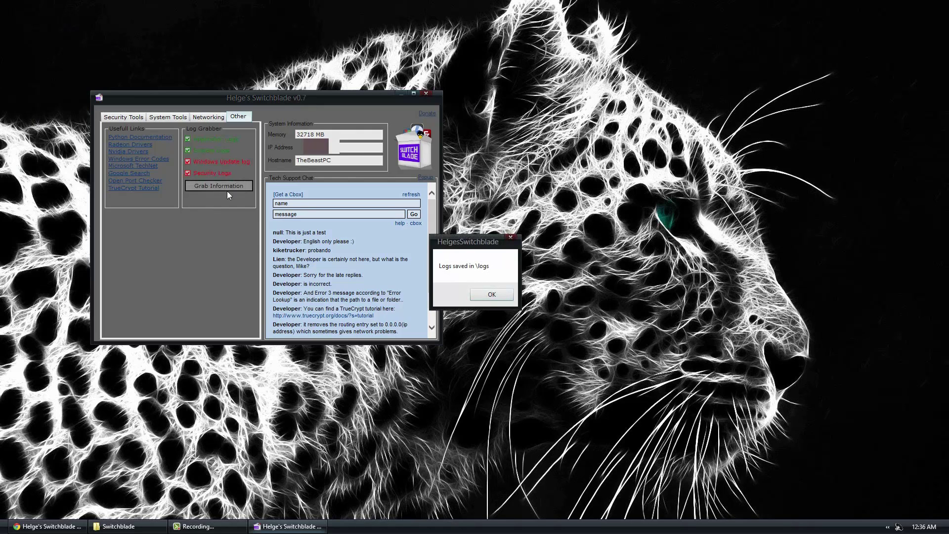
left_click(484, 292)
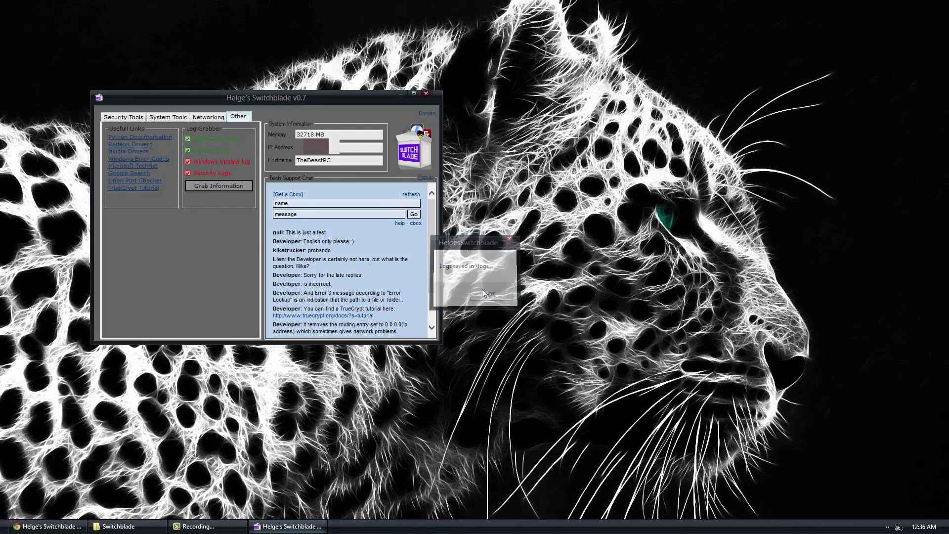
Read WindowsUpdate.log from the logs folder inside the Switchblade folder, and close both the log and the folder.
left_click(119, 527)
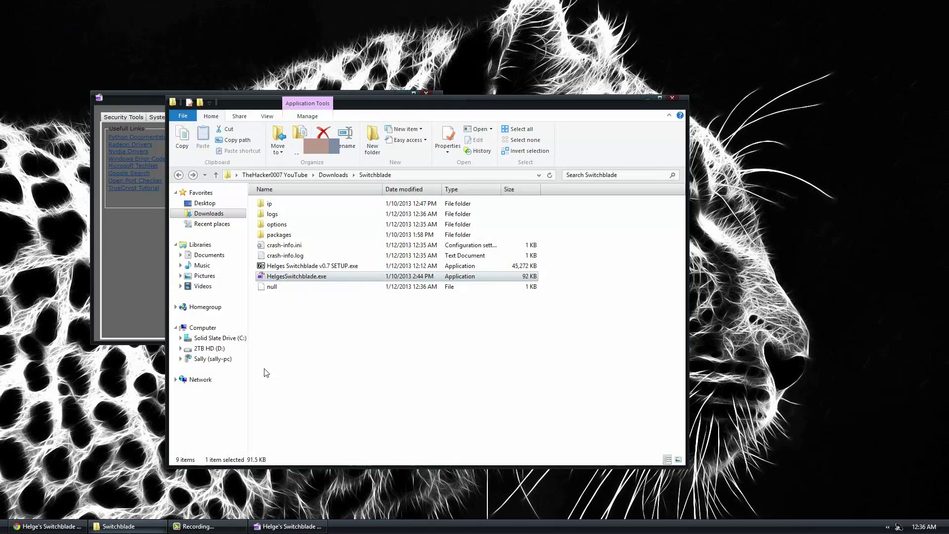
double_click(272, 214)
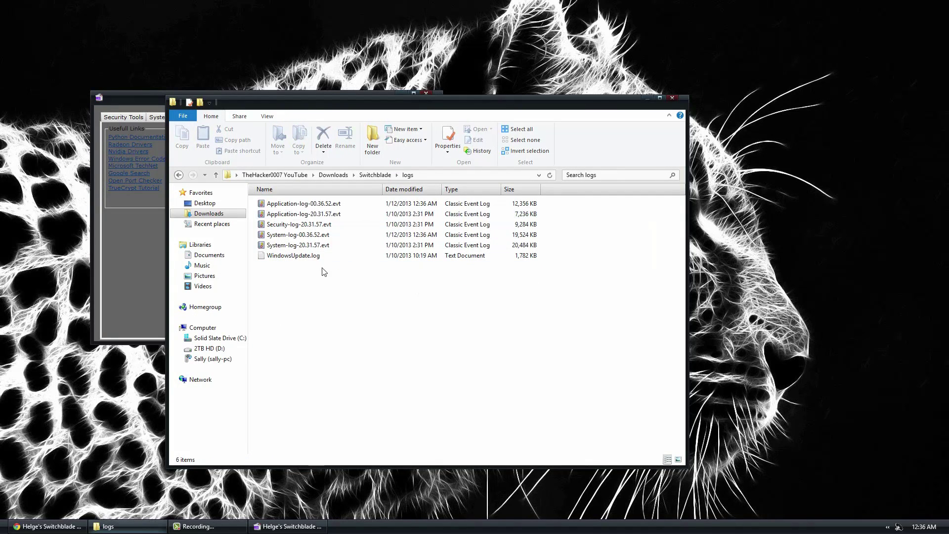
double_click(305, 258)
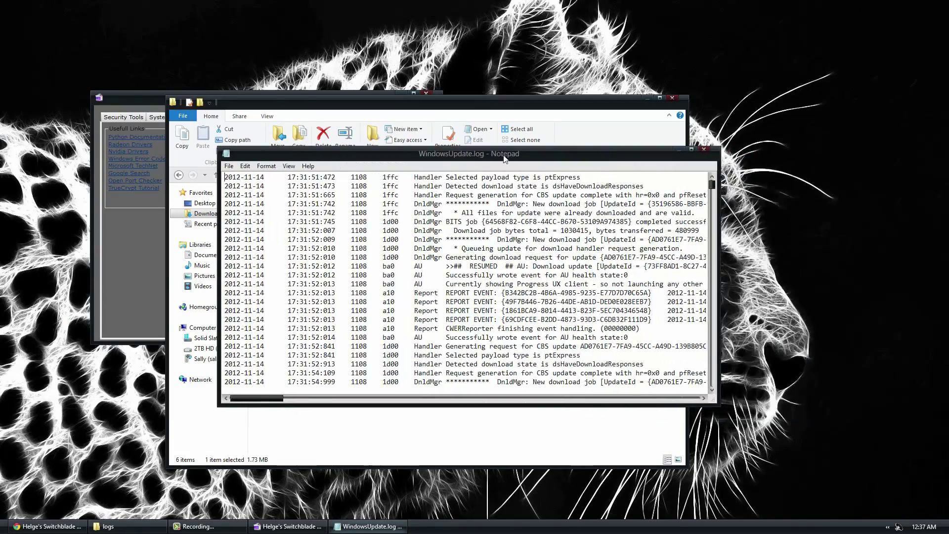
mouse_move(711, 186)
left_mouse_down()
mouse_move(670, 366)
mouse_move(698, 178)
left_mouse_up()
left_click_drag(267, 399, 246, 397)
left_click(705, 149)
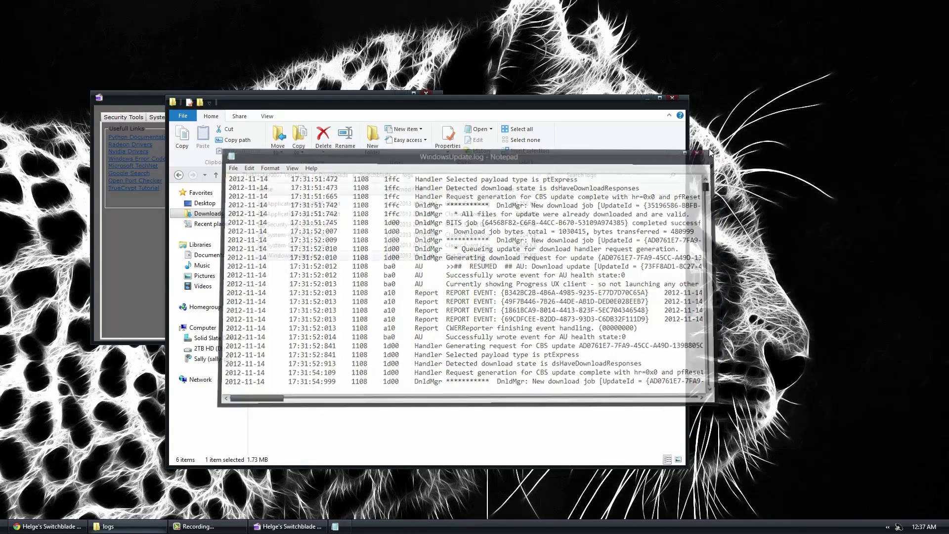
left_click(673, 98)
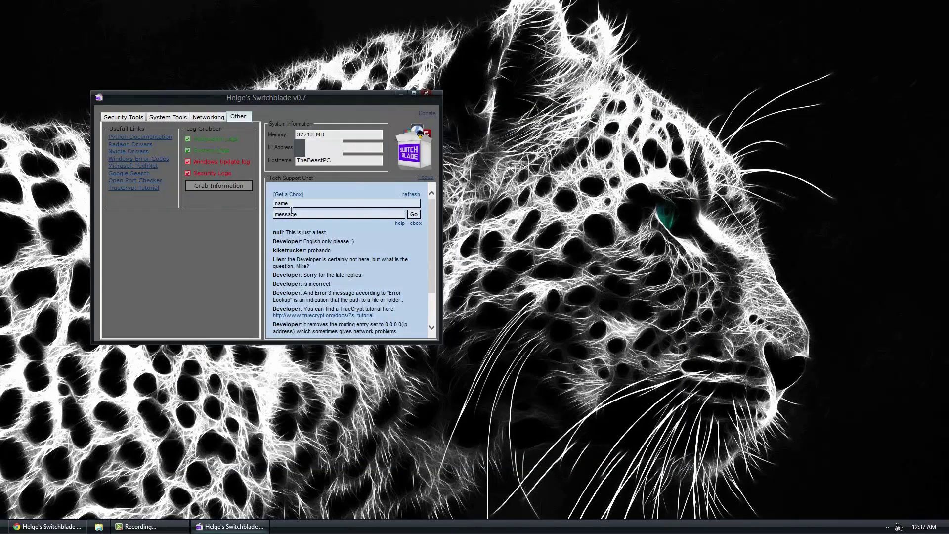
Return to Switchblade's list of security tools.
left_click(123, 117)
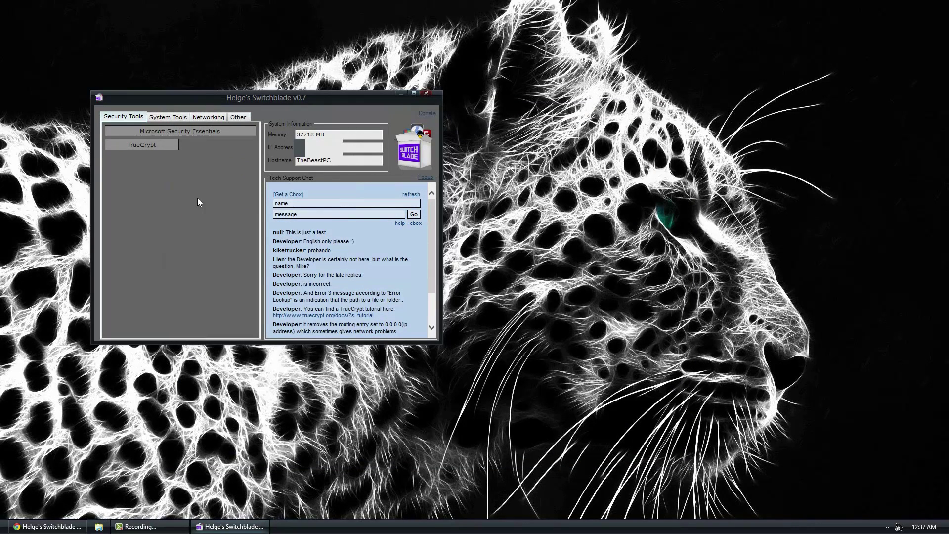